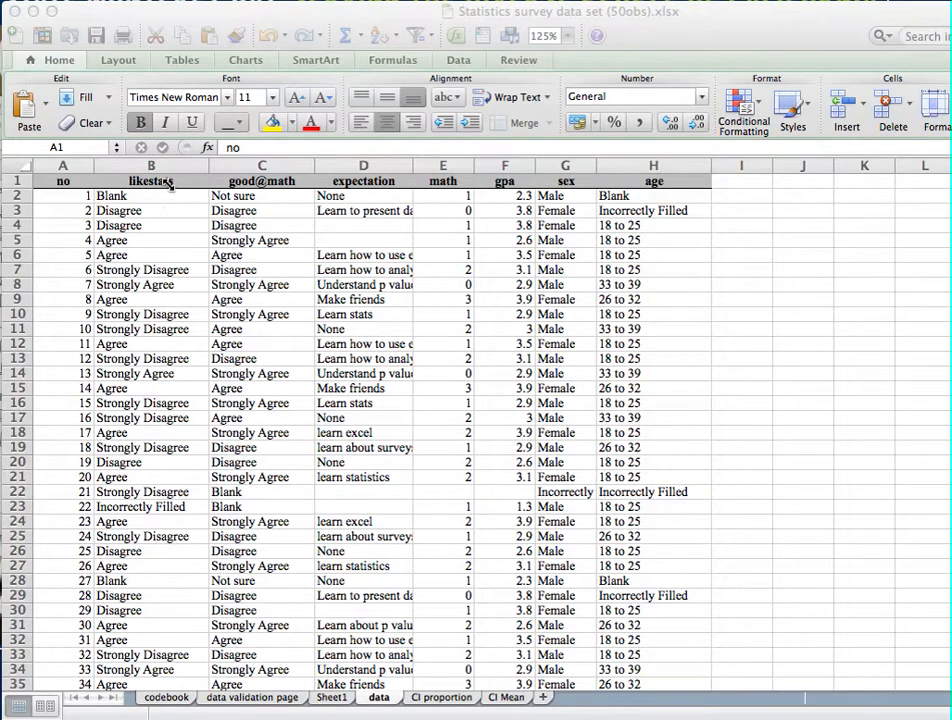
Step: Check the codebook sheet for the response values allowed for the likestats variable
click(166, 698)
click(166, 698)
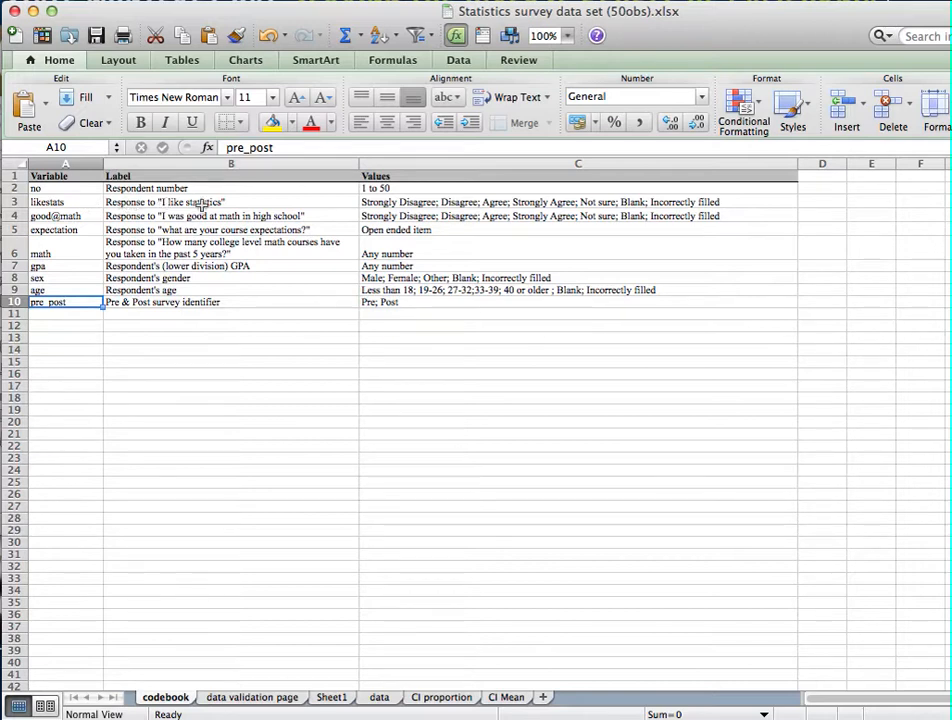
click(389, 202)
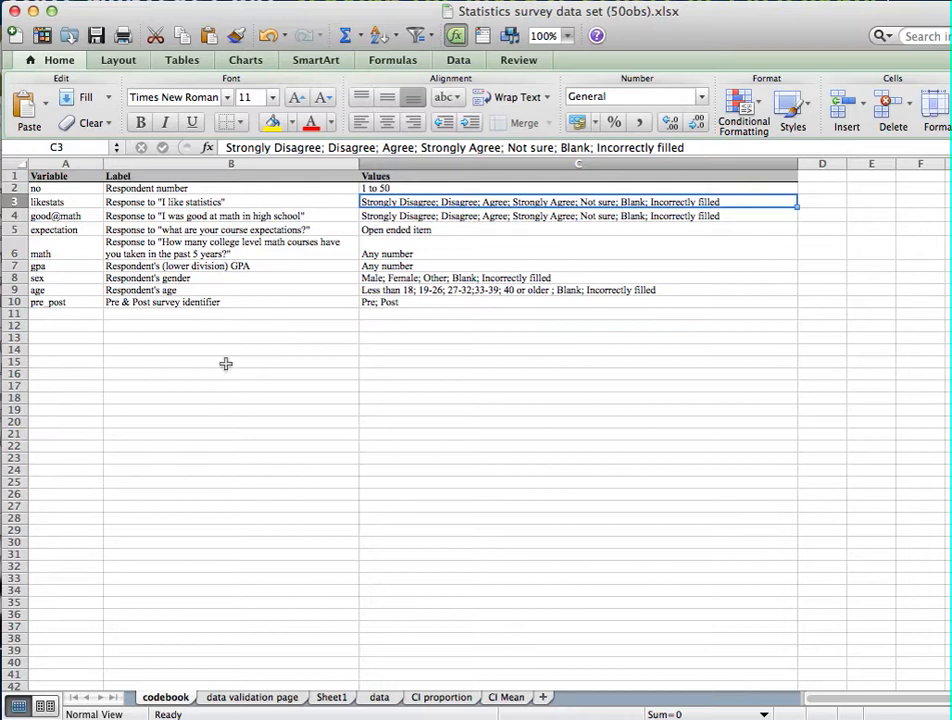
Step: Create a PivotTable from data!$A$1:$H$51 on the data sheet, placed in the existing CI proportion worksheet at cell A3
click(379, 697)
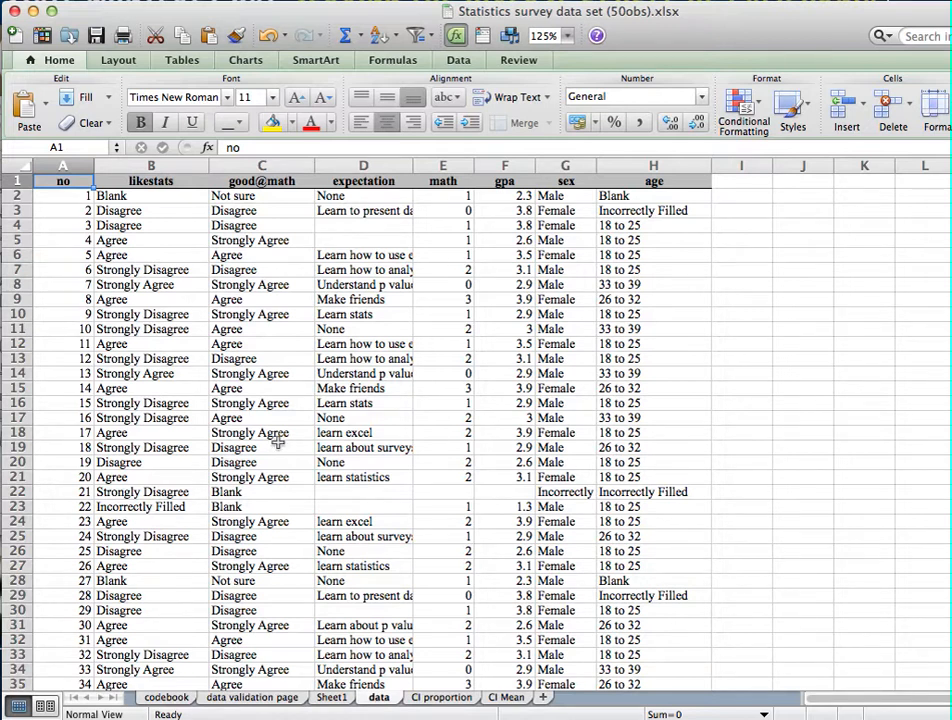
click(38, 0)
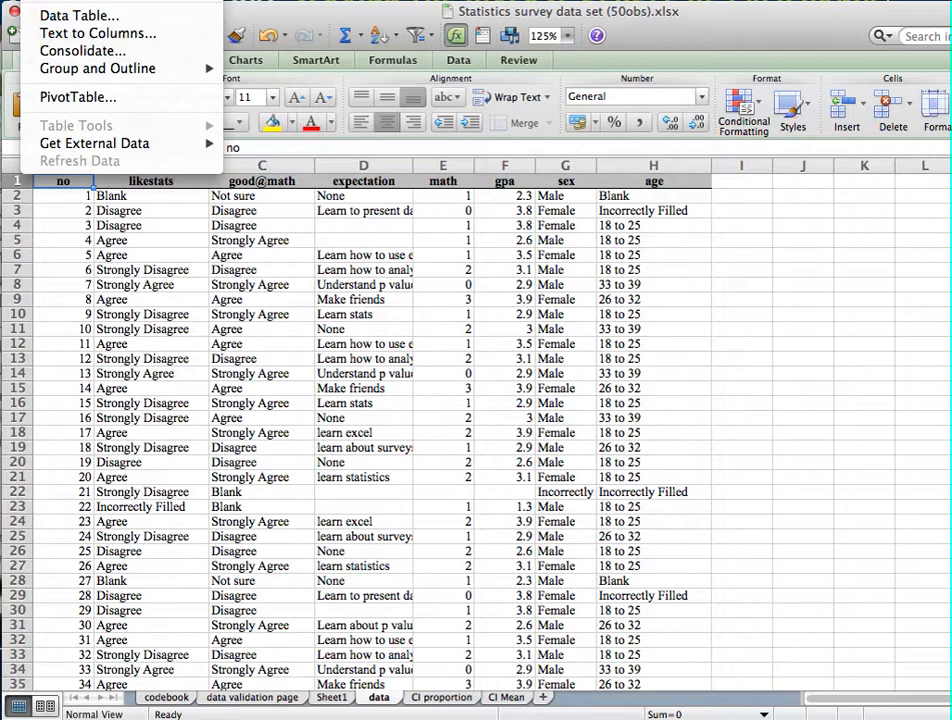
click(87, 101)
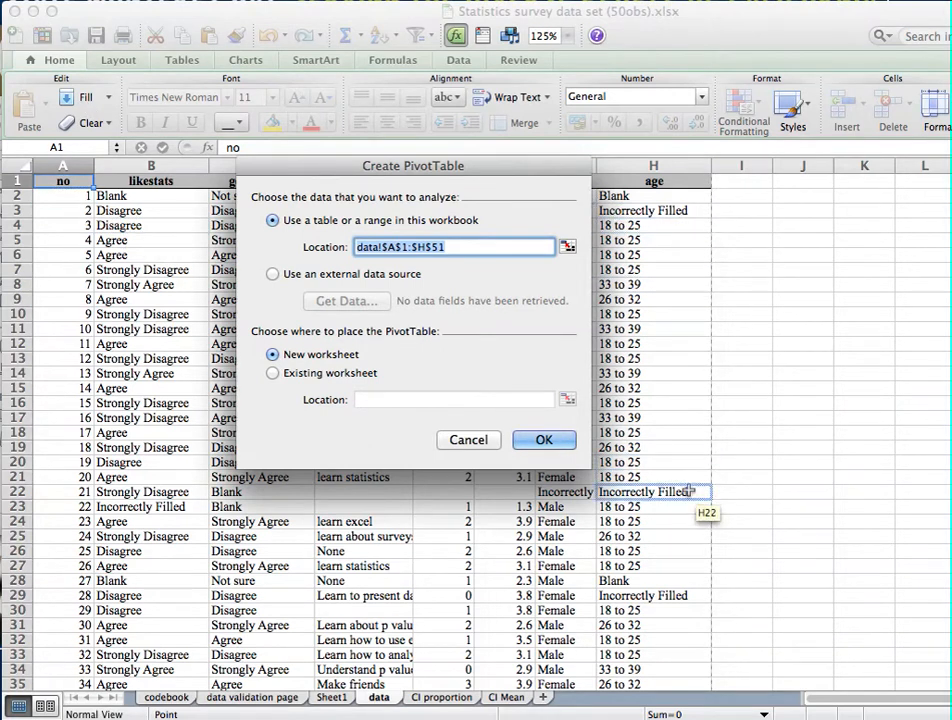
click(272, 375)
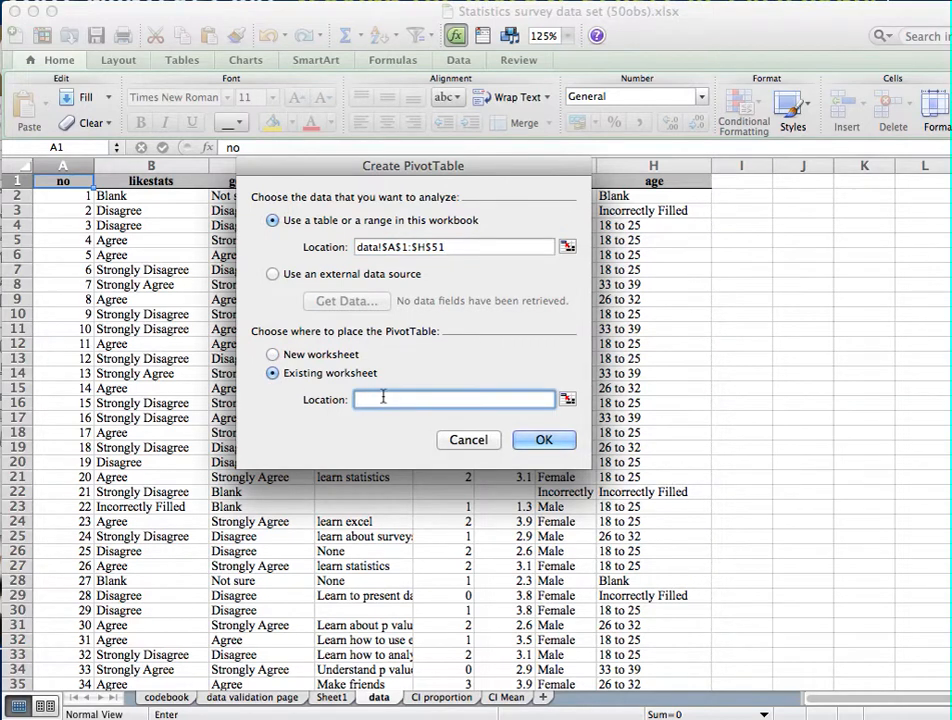
click(440, 697)
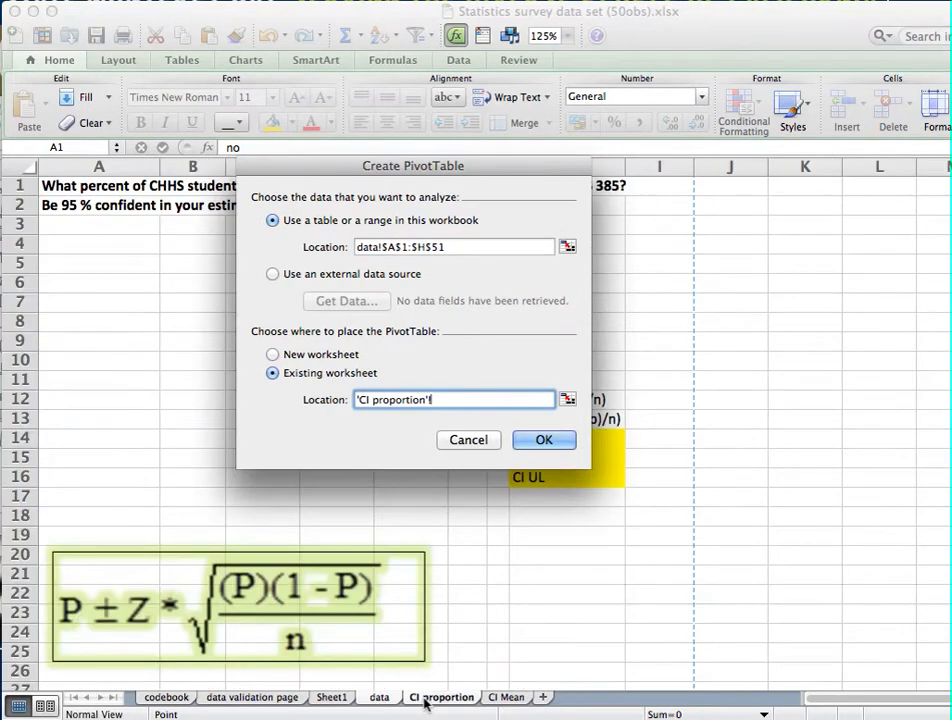
click(97, 231)
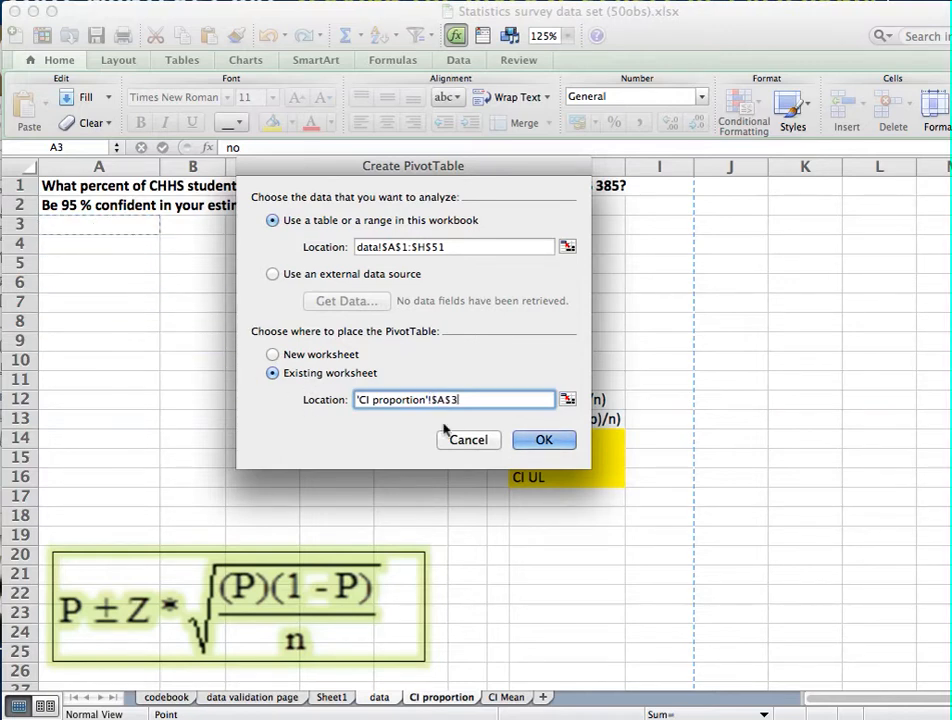
click(533, 440)
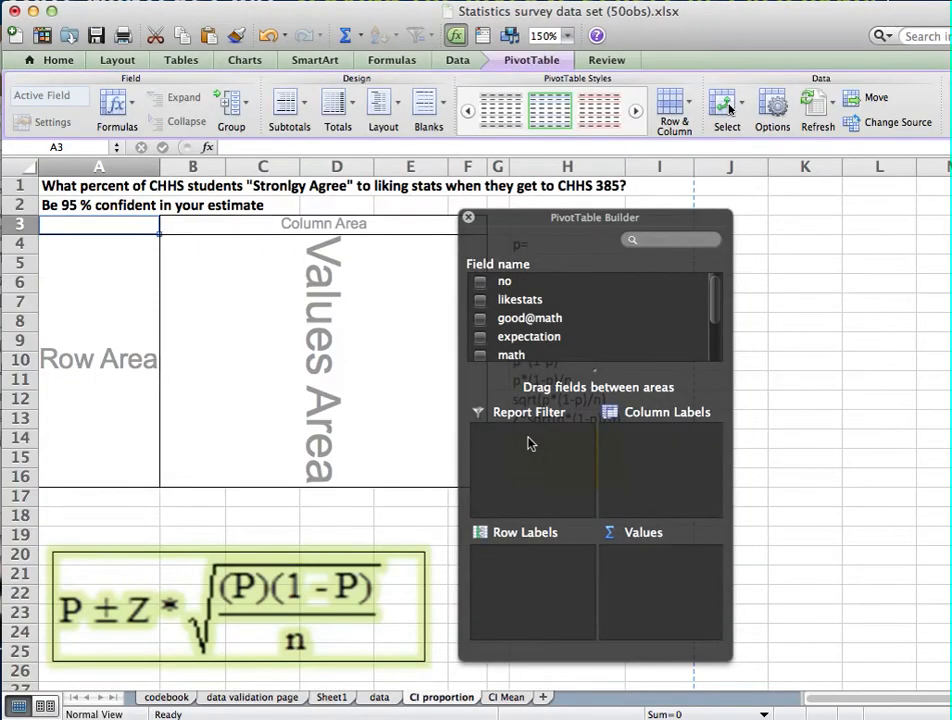
Step: Move the PivotTable Builder clear of the formula labels in column H and add likestats as the row labels
drag(525, 219, 572, 216)
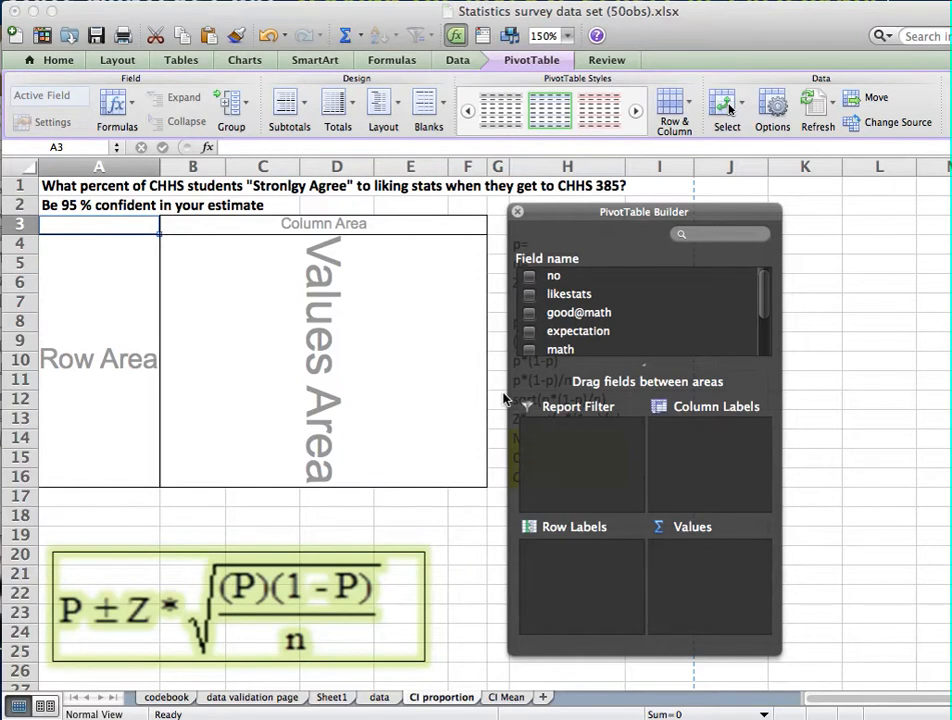
drag(593, 215, 726, 214)
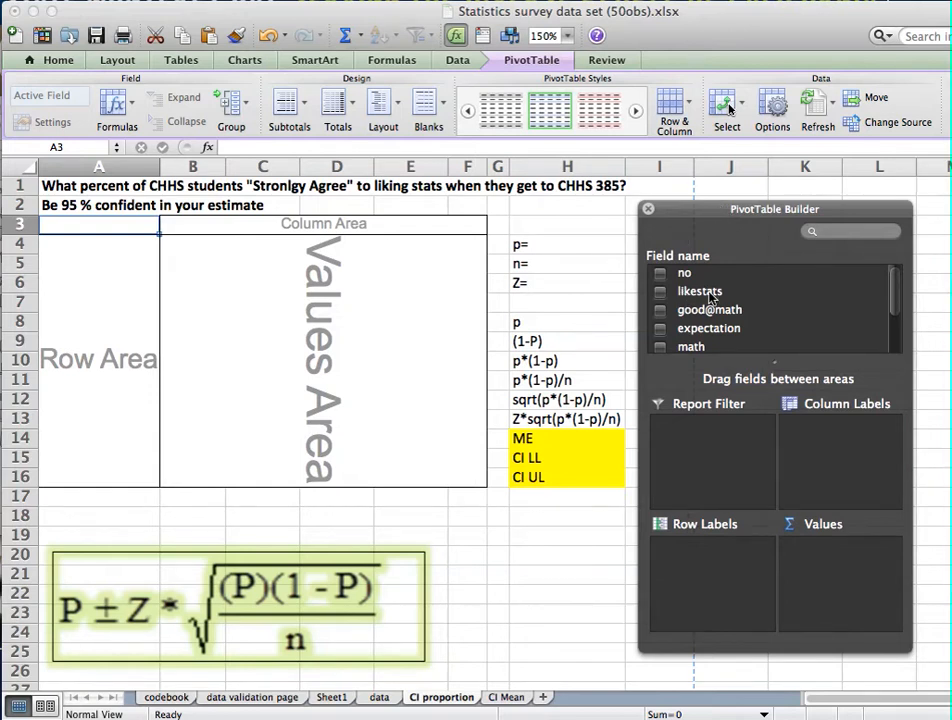
drag(704, 298, 716, 573)
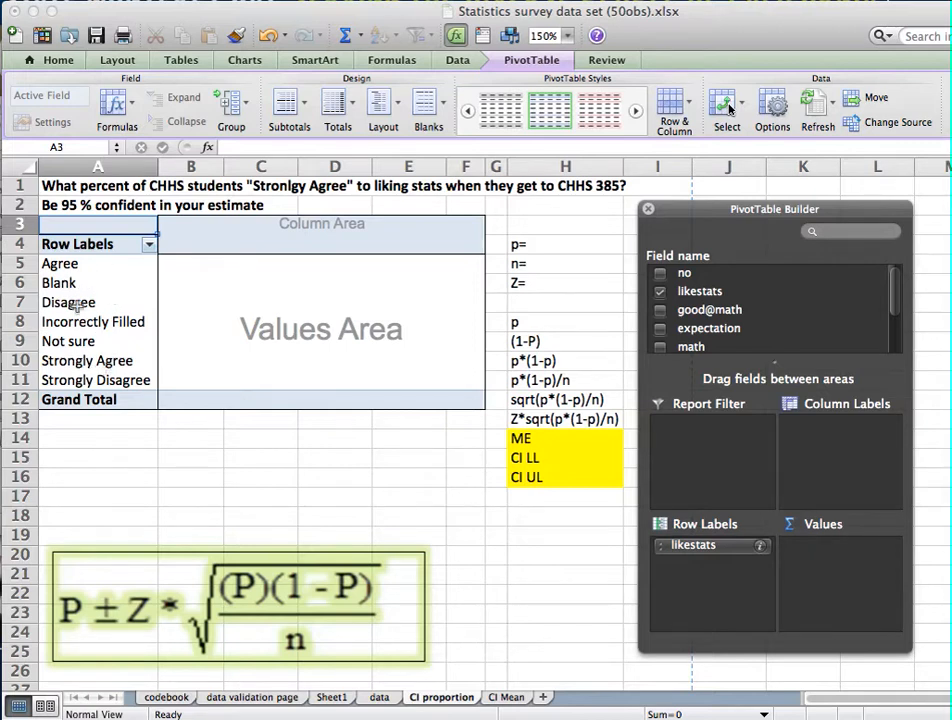
Step: Reorder the PivotTable's row labels as Strongly Agree, Agree, Not sure, Disagree, Strongly Disagree, Blank, Incorrectly Filled
click(93, 362)
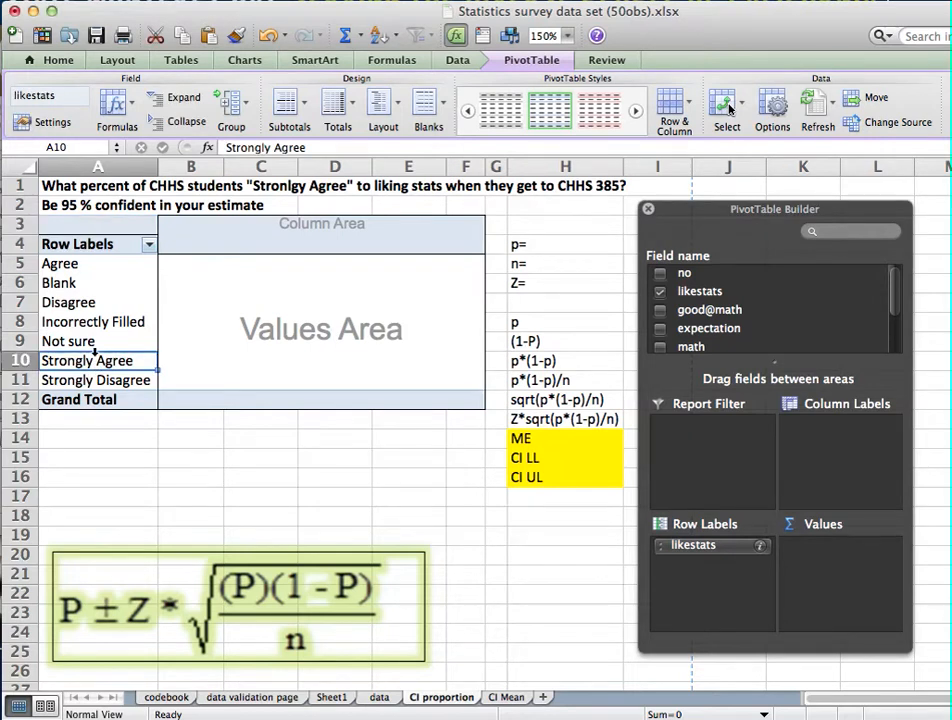
drag(93, 345, 91, 261)
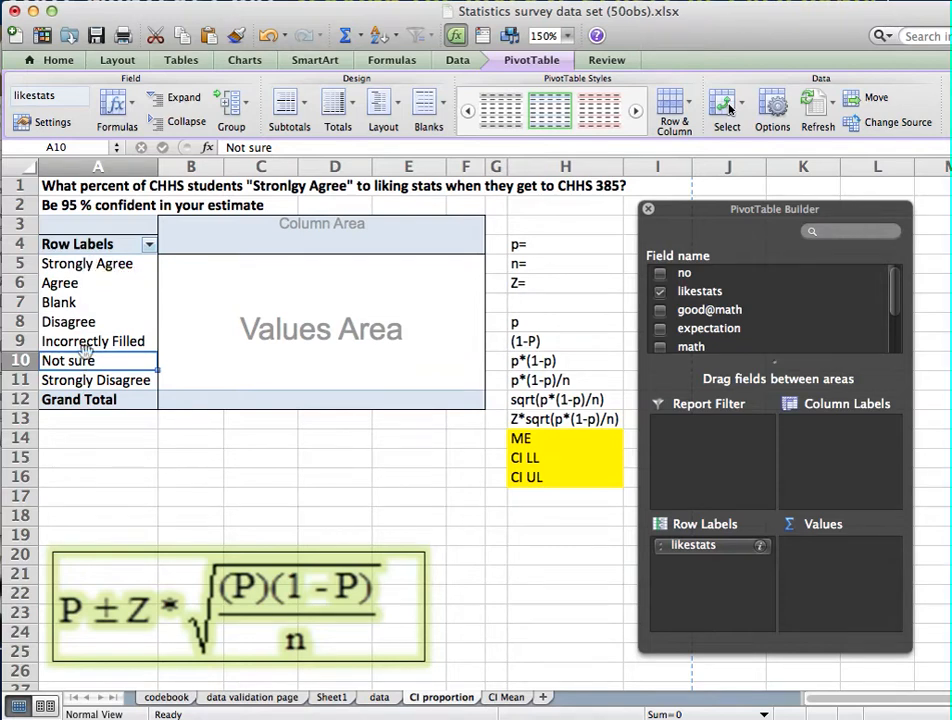
drag(85, 347, 88, 284)
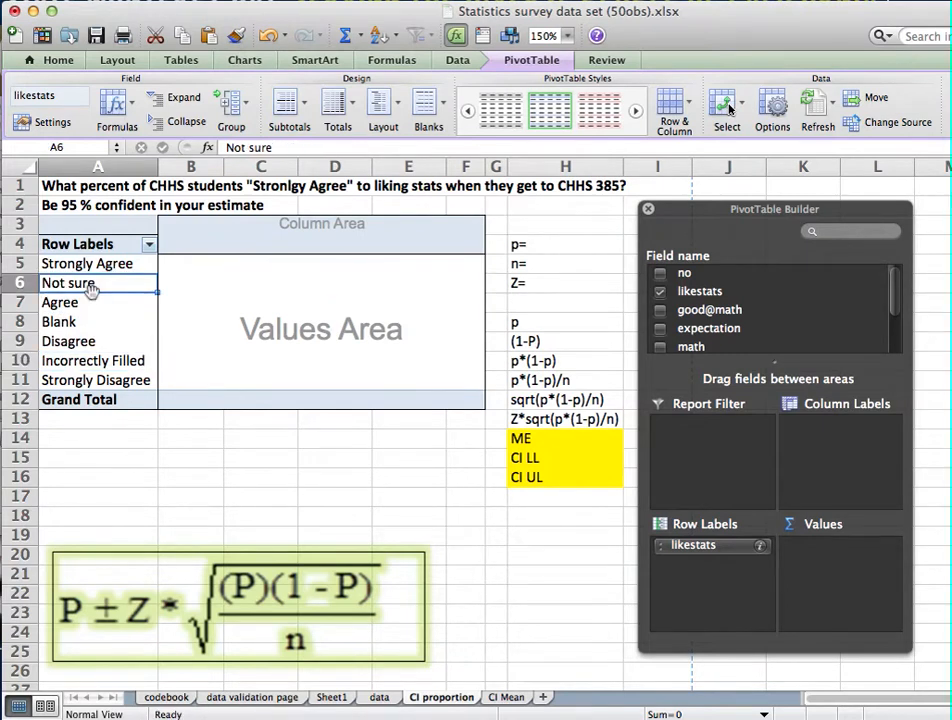
click(91, 305)
click(89, 284)
drag(89, 284, 97, 312)
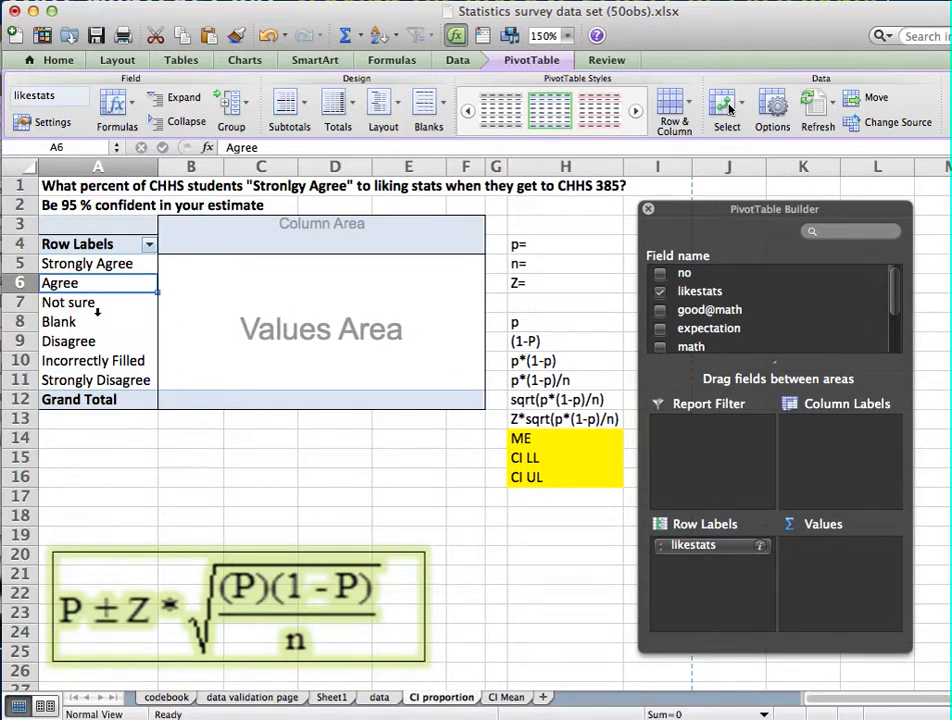
click(94, 339)
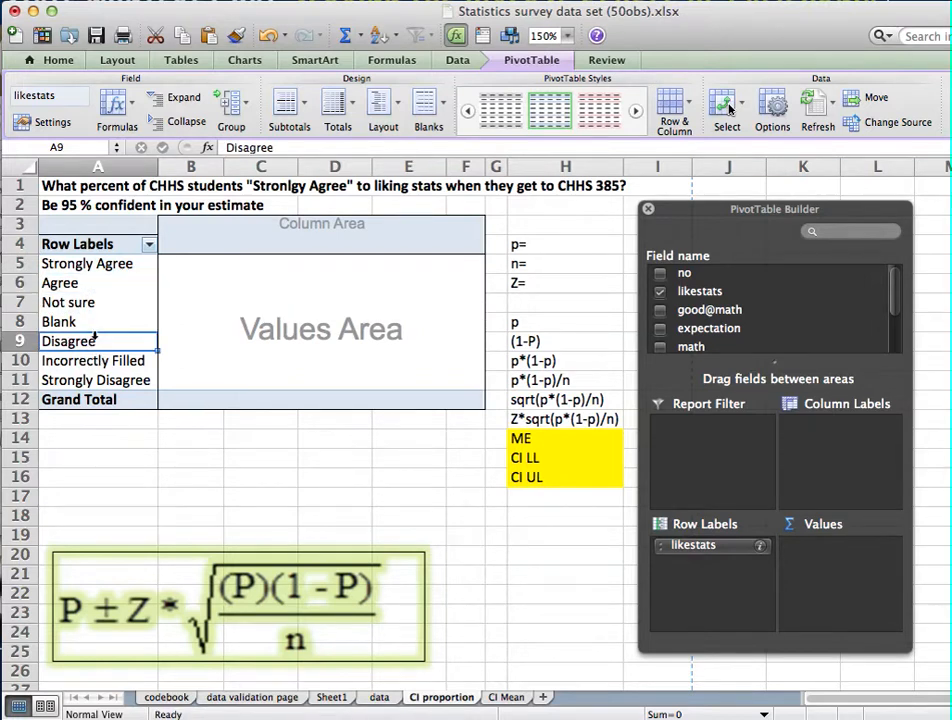
drag(95, 330, 95, 322)
click(92, 377)
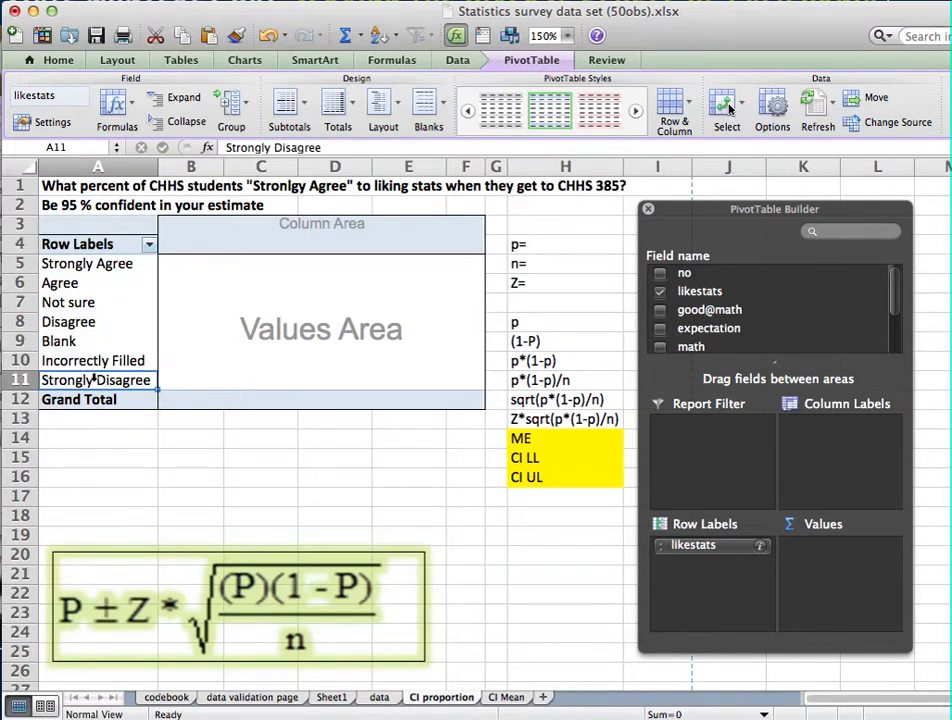
drag(93, 369, 97, 345)
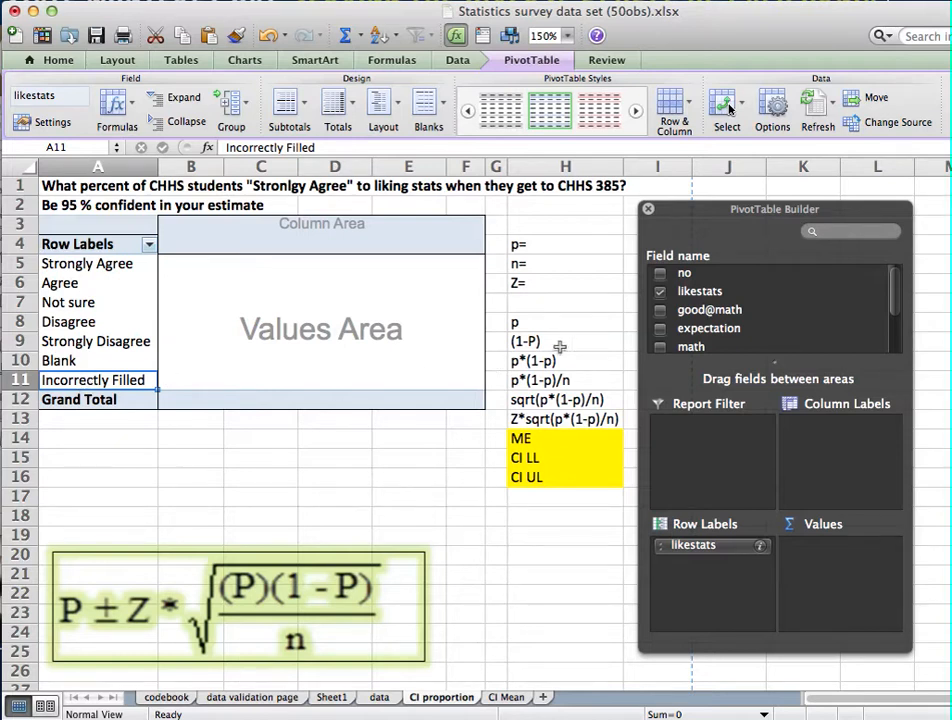
Step: Add a count of likestats to the PivotTable's values and check the Strongly Agree, Blank and Incorrectly Filled counts
drag(706, 298, 833, 567)
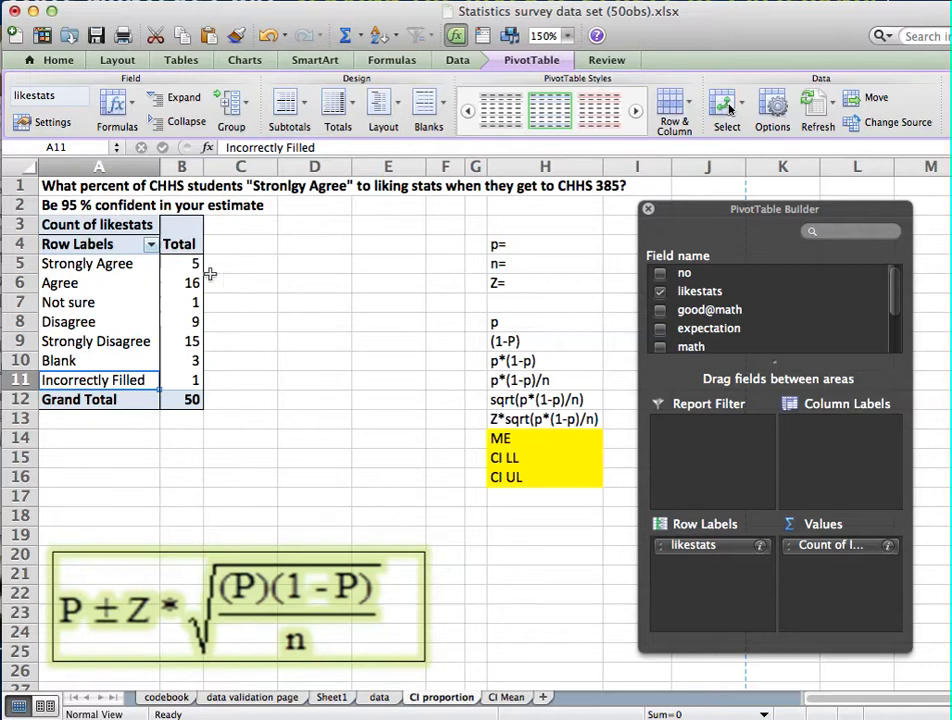
click(199, 266)
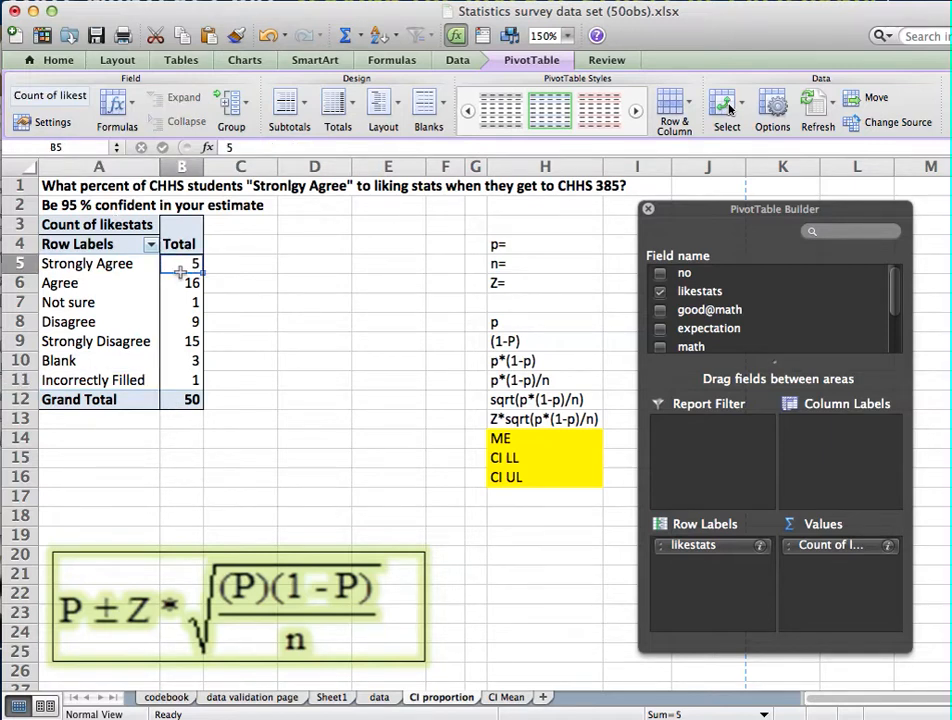
click(131, 264)
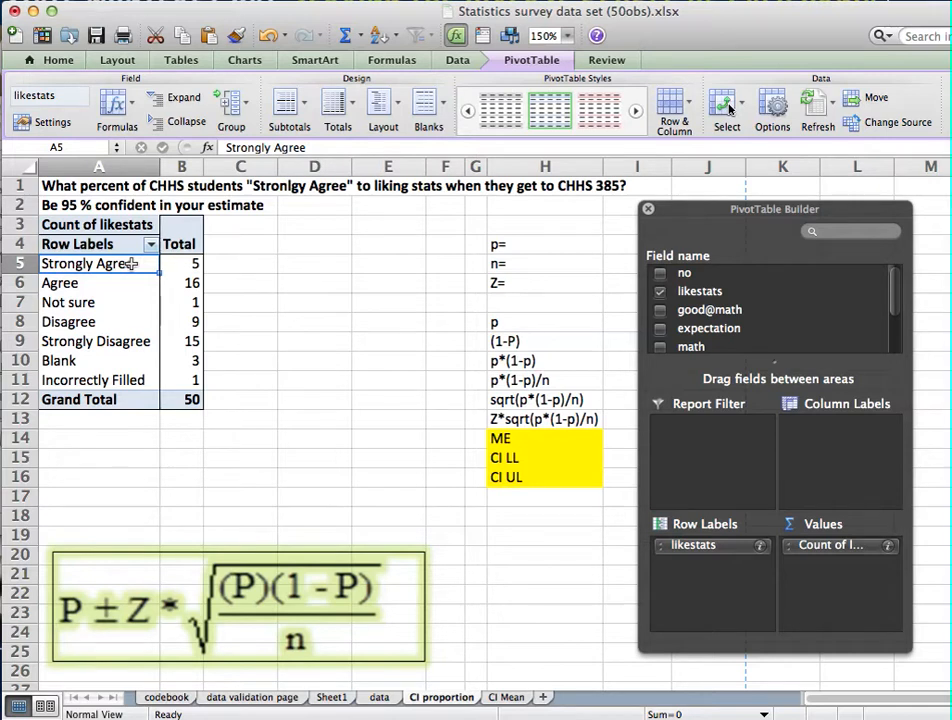
click(192, 362)
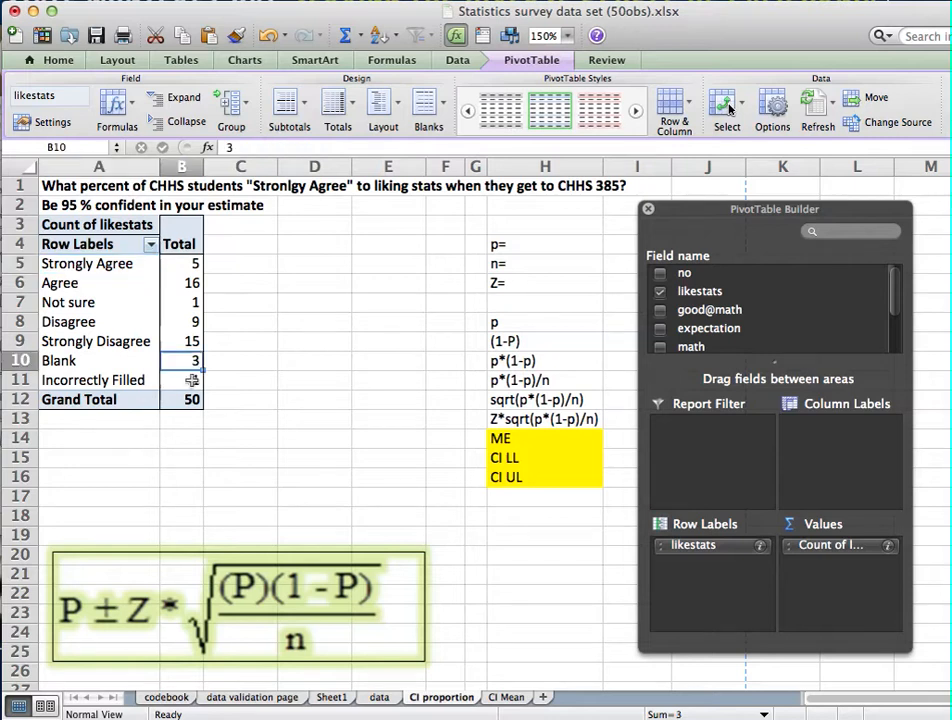
click(192, 381)
click(191, 360)
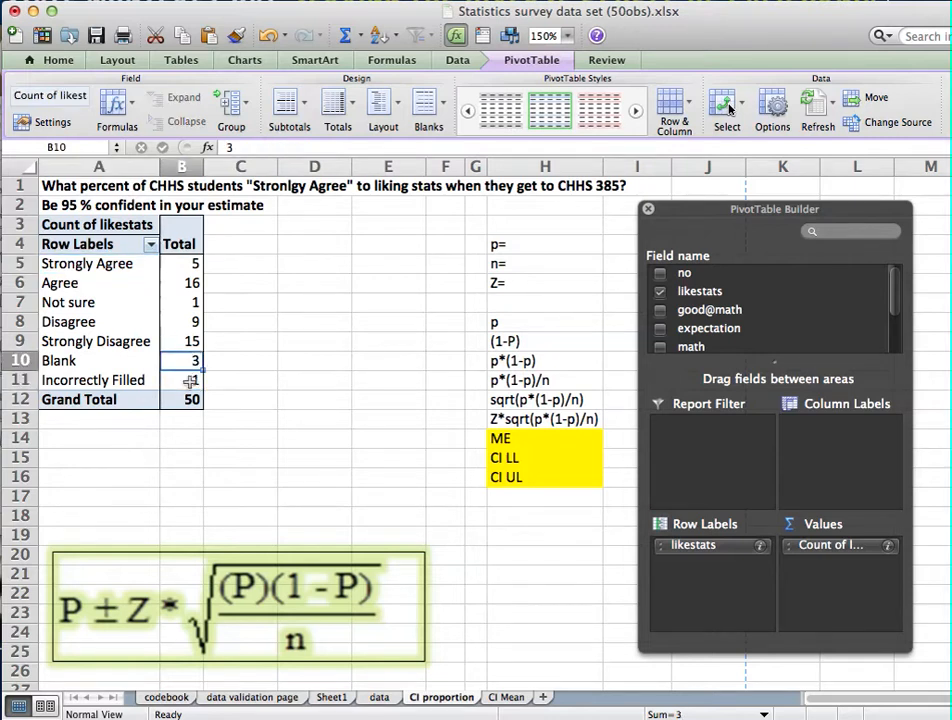
click(190, 381)
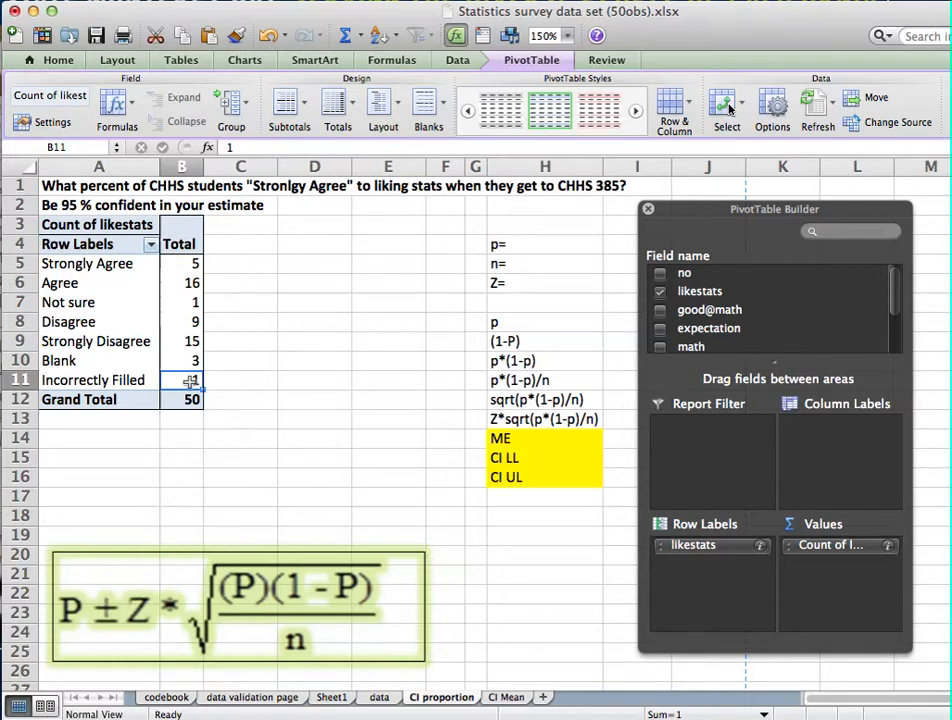
Step: Filter the likestats row labels to exclude the Blank and Incorrectly Filled responses
click(151, 246)
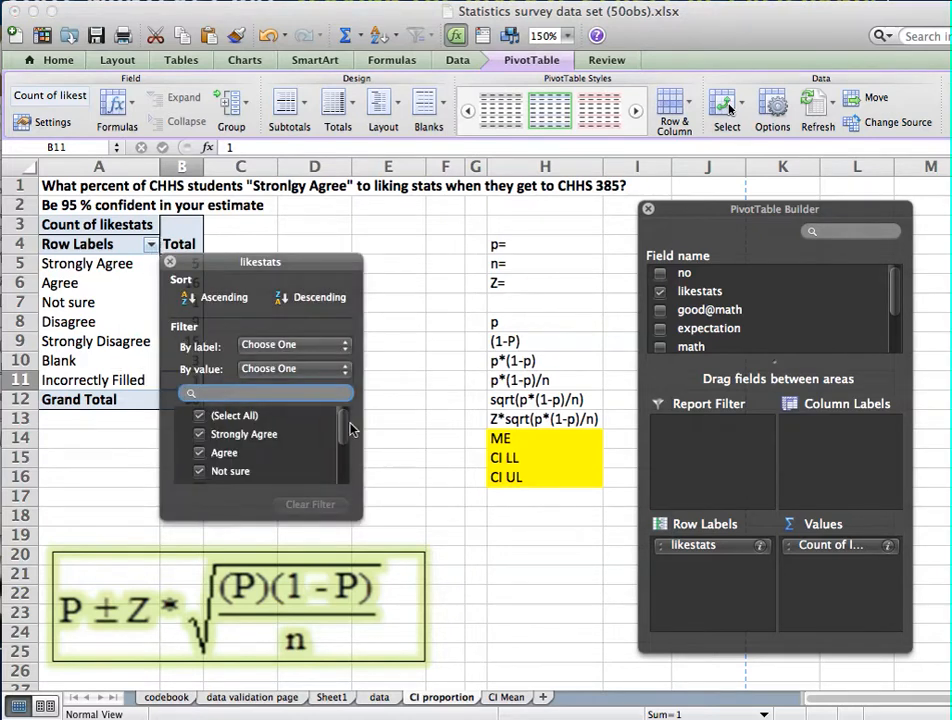
drag(350, 432, 351, 470)
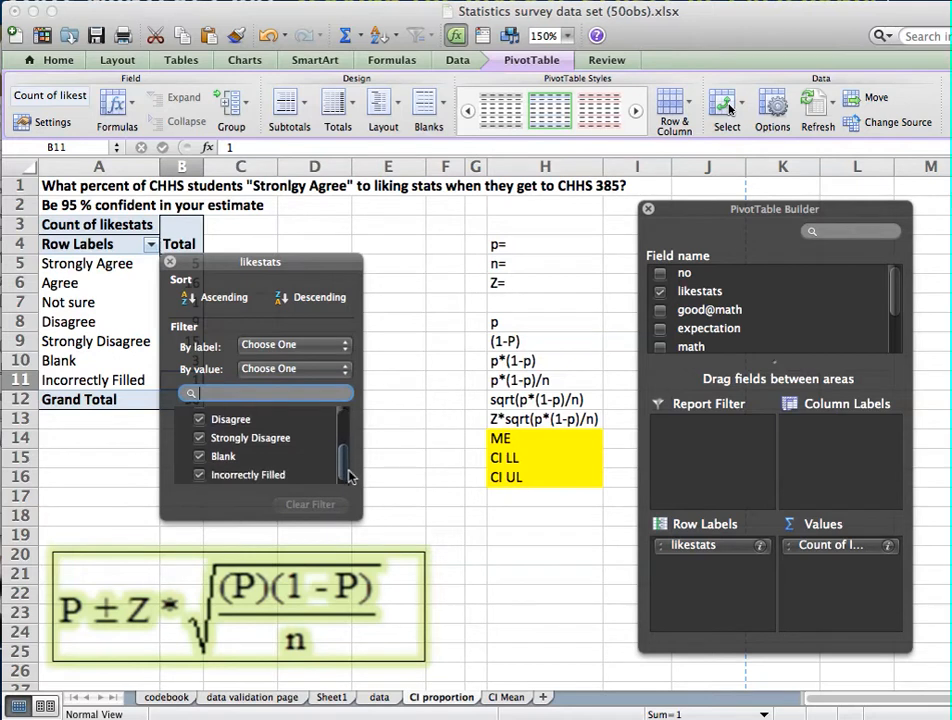
click(199, 456)
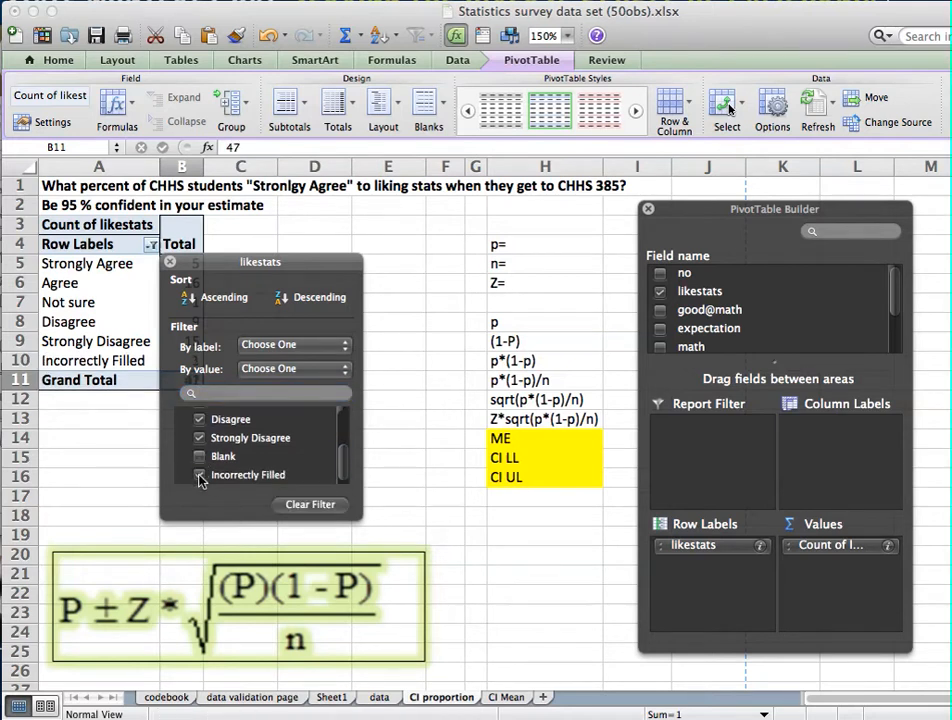
click(199, 476)
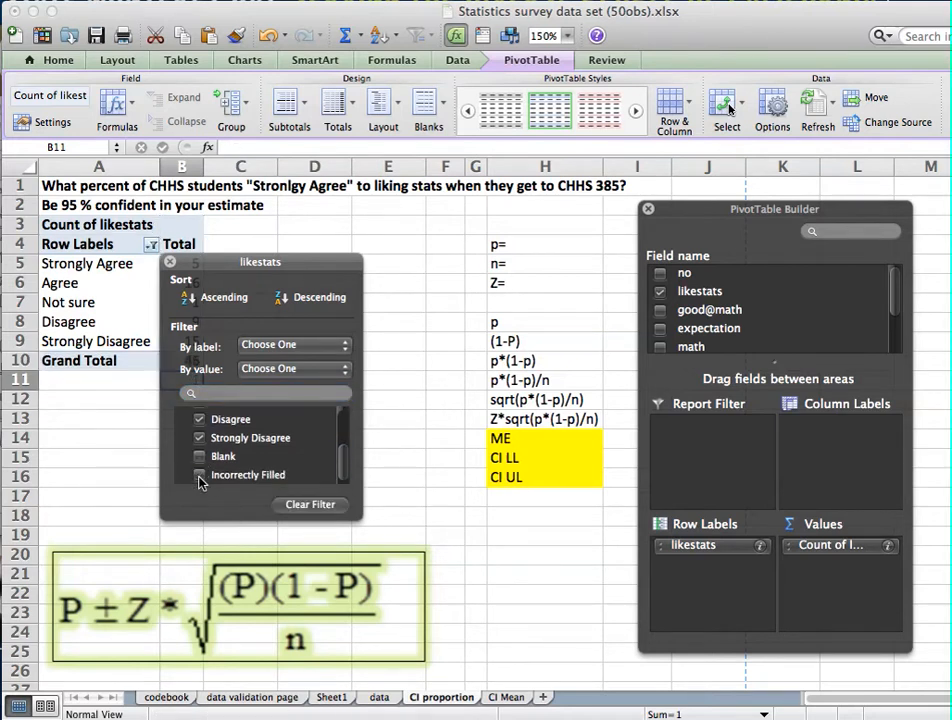
click(170, 263)
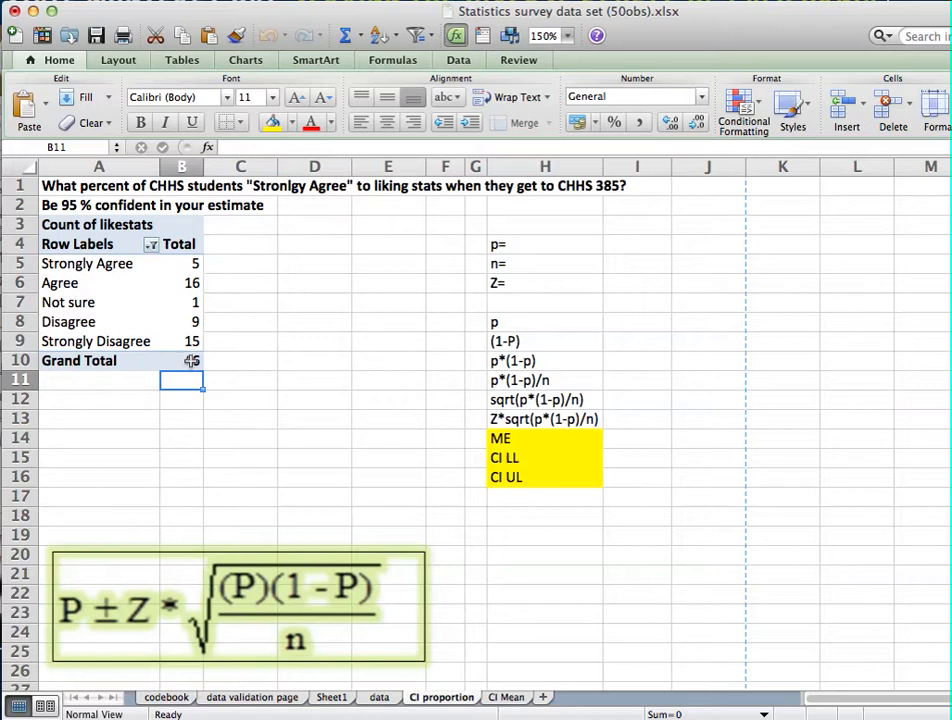
Step: Enter the PivotTable's grand total, 46, as the sample size n in cell I5
click(190, 363)
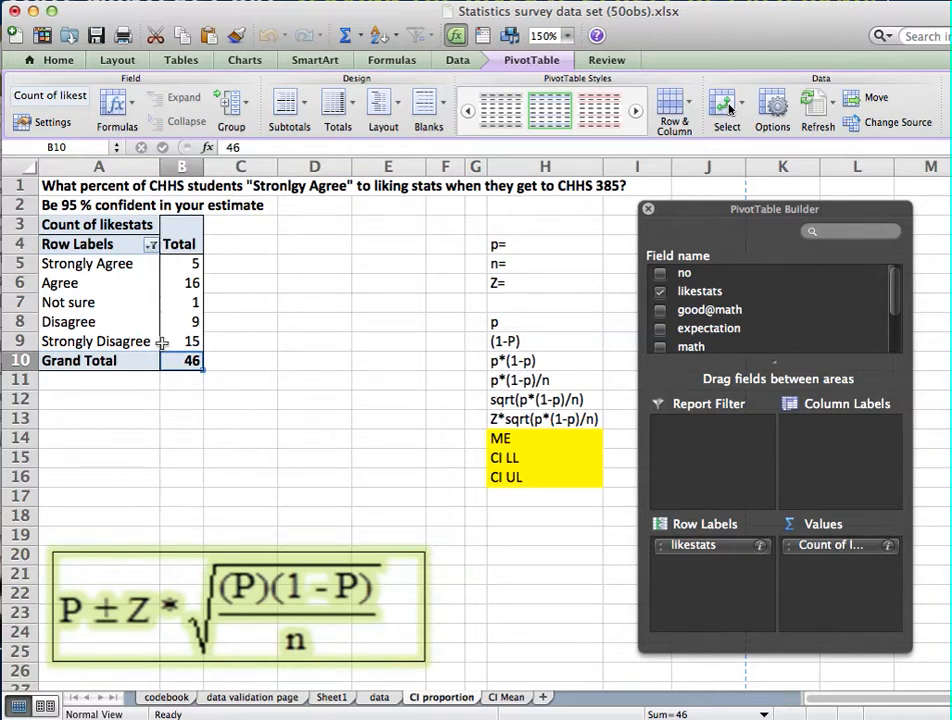
click(614, 263)
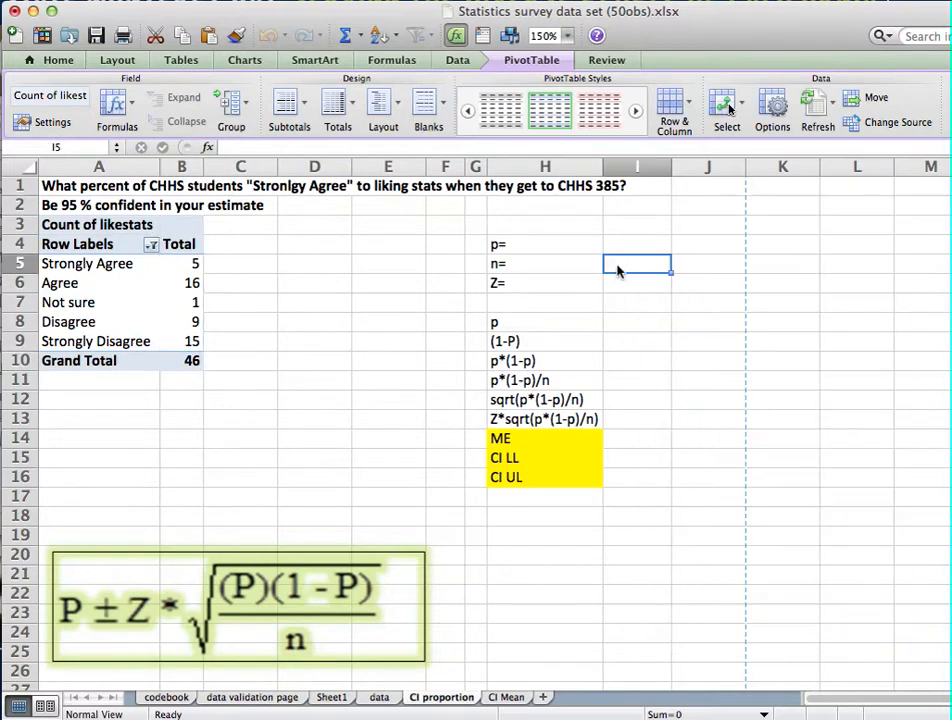
text(46)
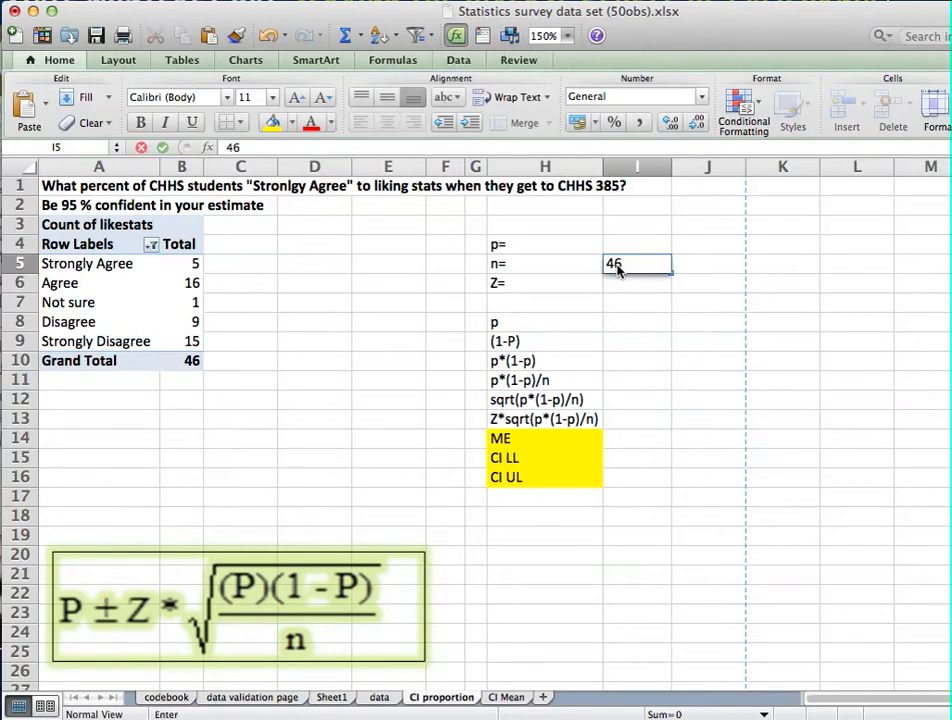
click(337, 370)
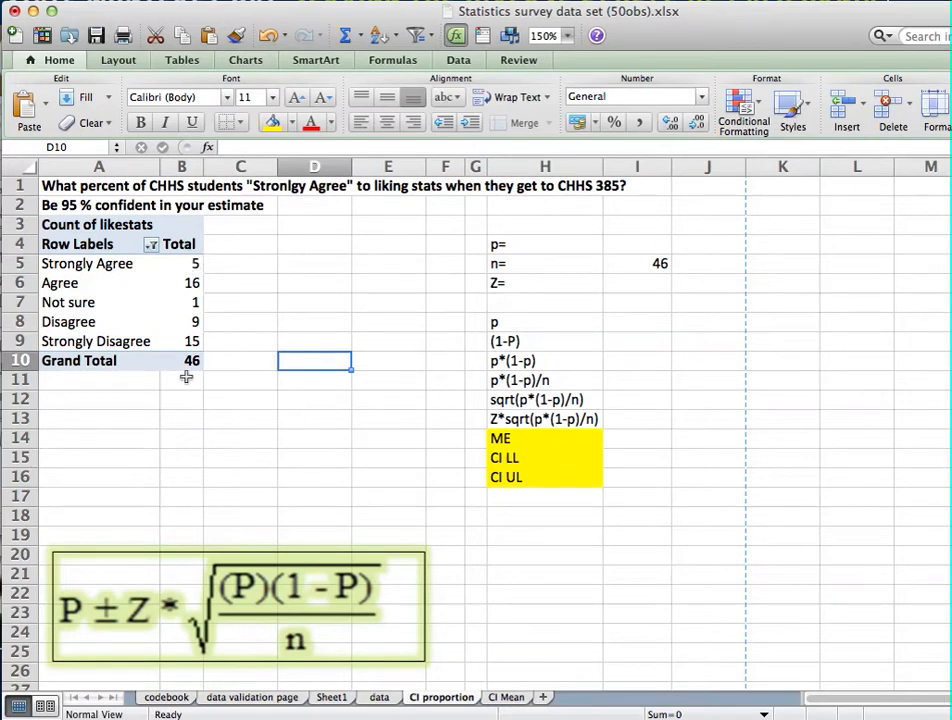
click(228, 421)
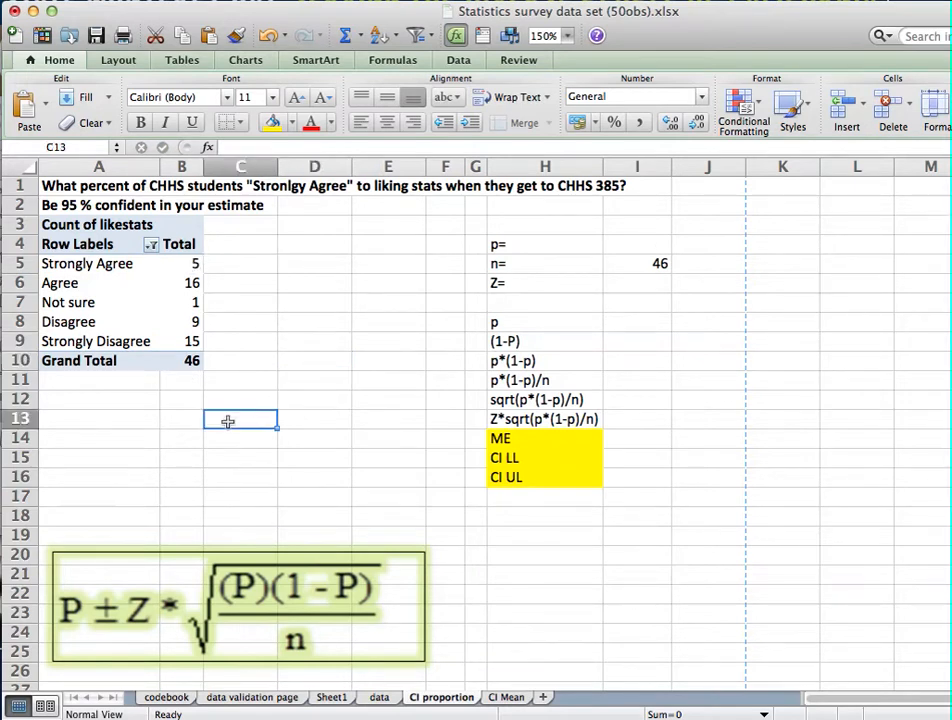
Step: Calculate the Strongly Agree proportion in cell C13 with the formula =5/46
text(=)
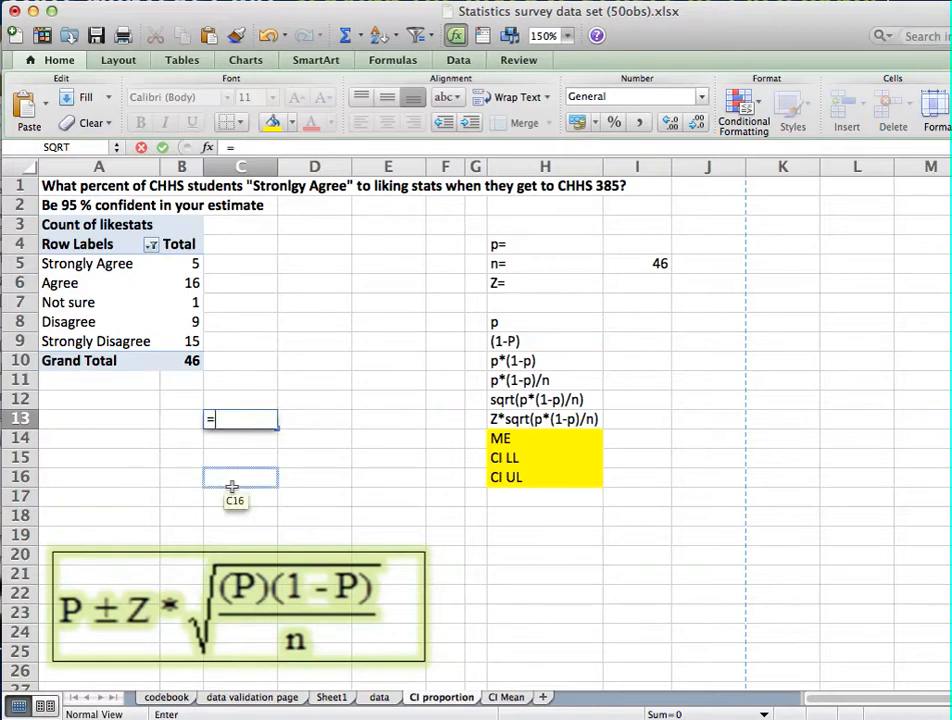
text(5)
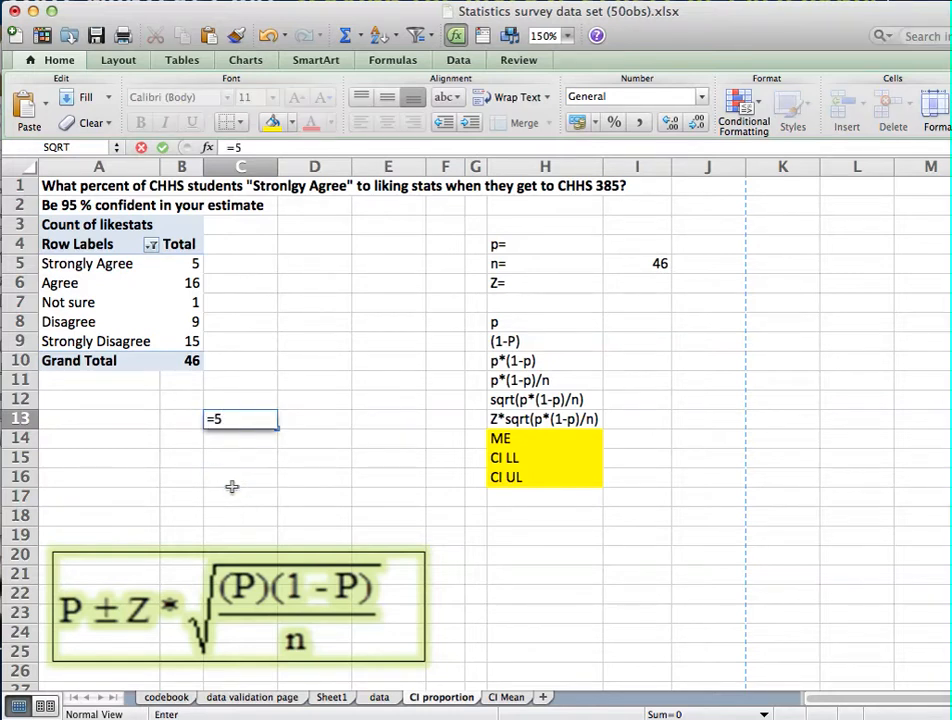
text(/46)
key(Return)
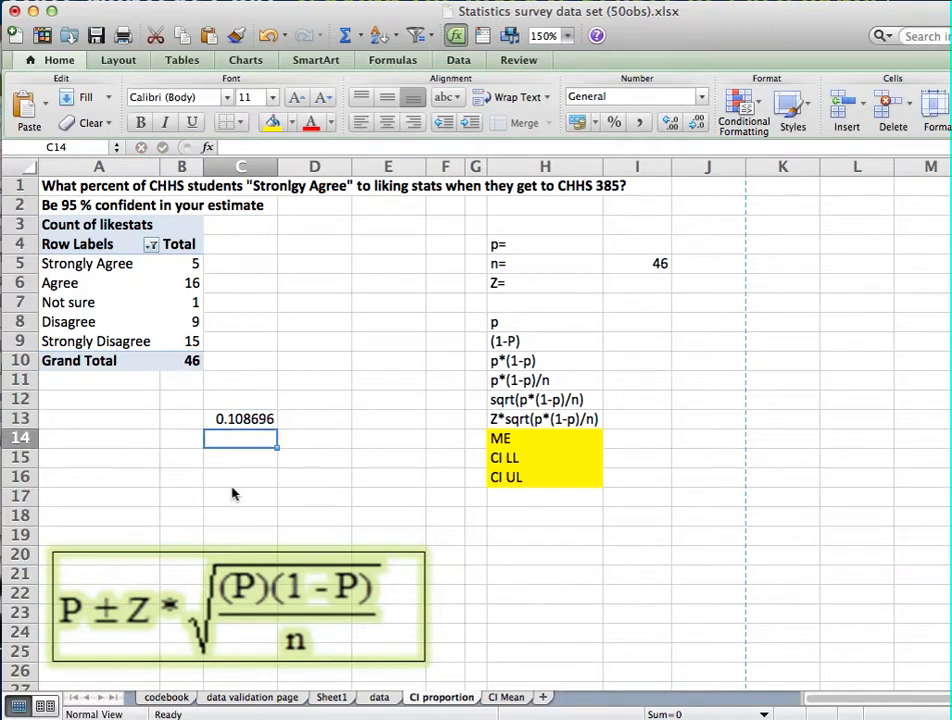
click(250, 418)
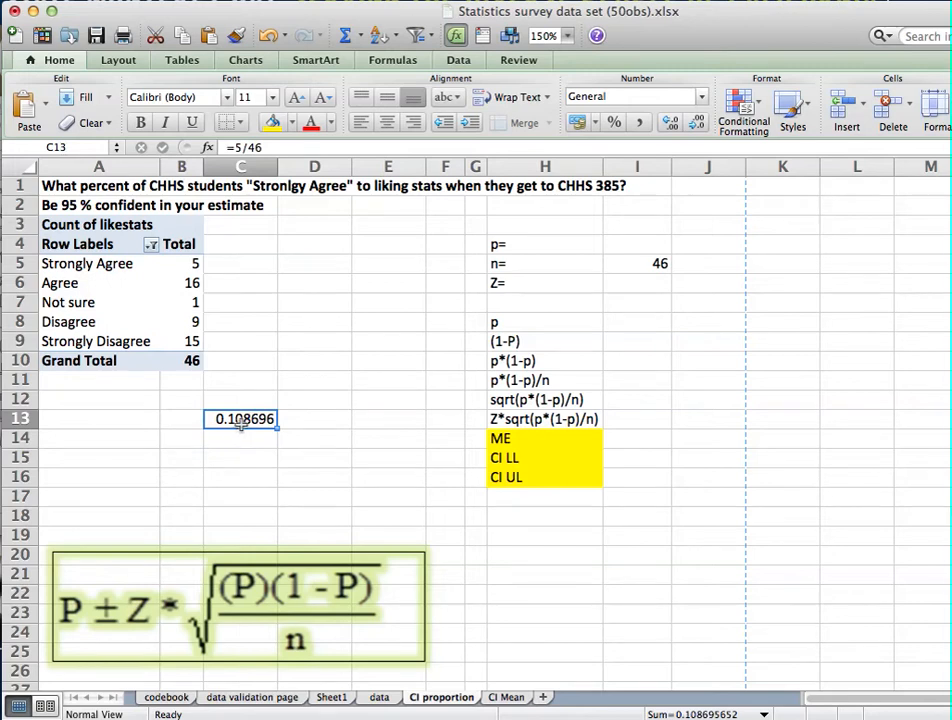
Step: Show the PivotTable's count of likestats as % of column
right_click(180, 285)
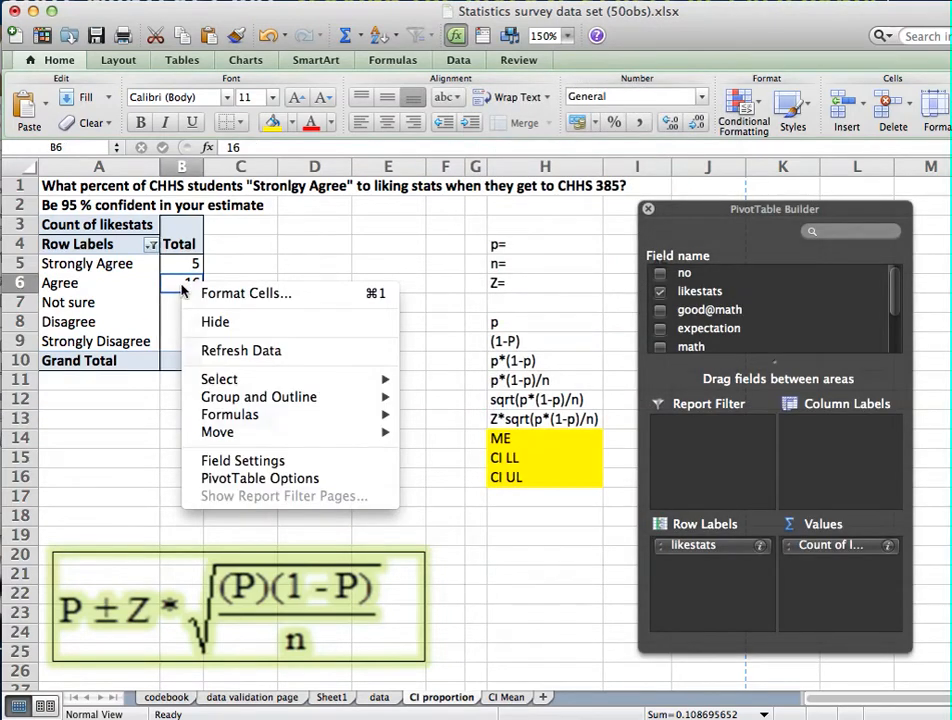
click(278, 470)
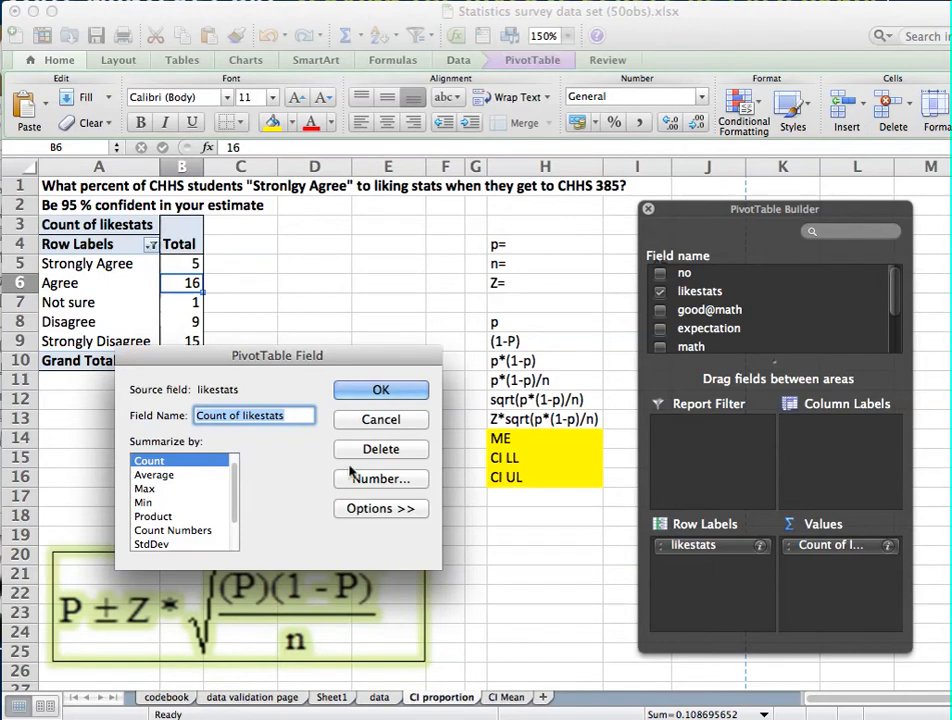
click(383, 510)
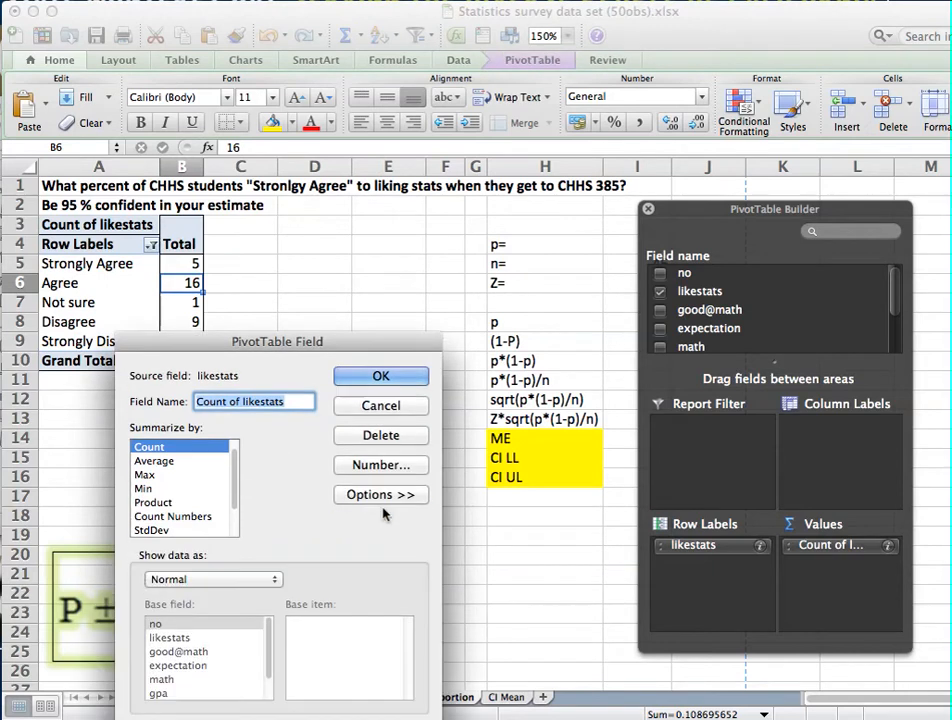
click(272, 578)
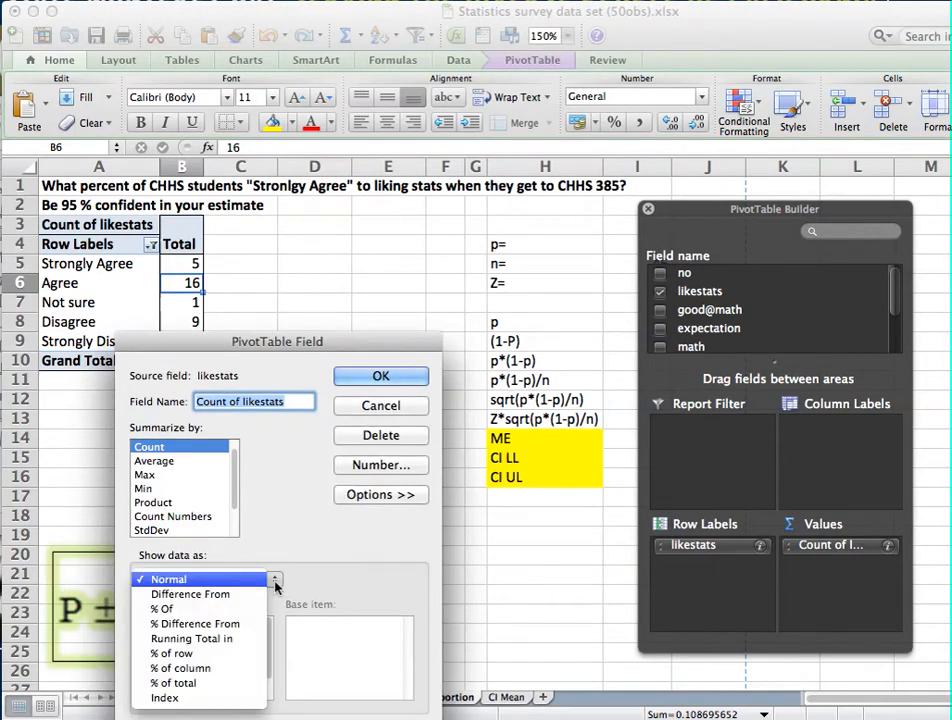
click(230, 669)
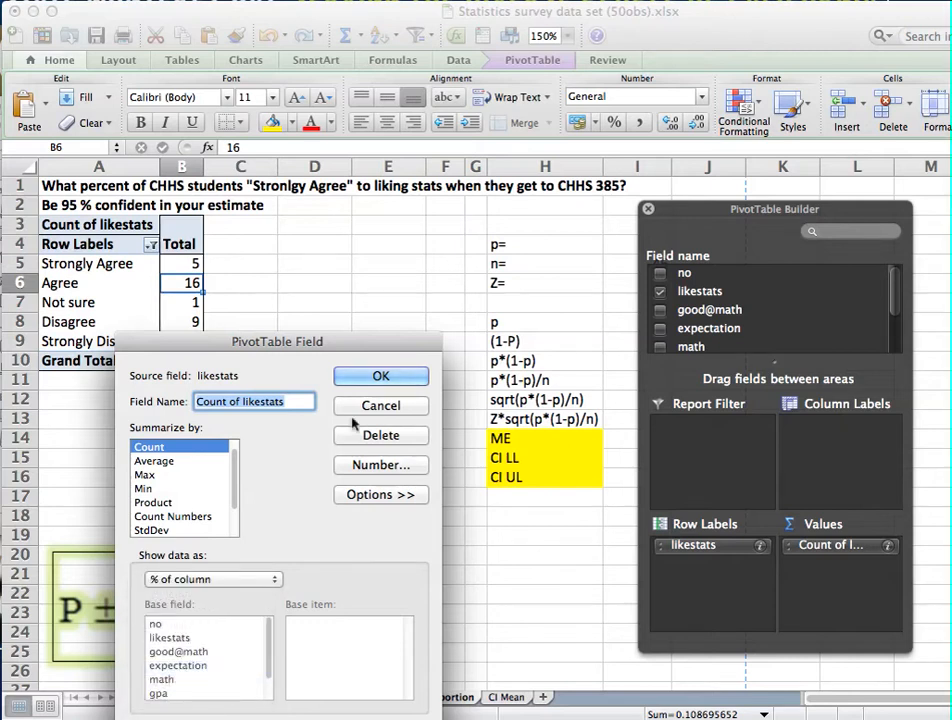
click(368, 377)
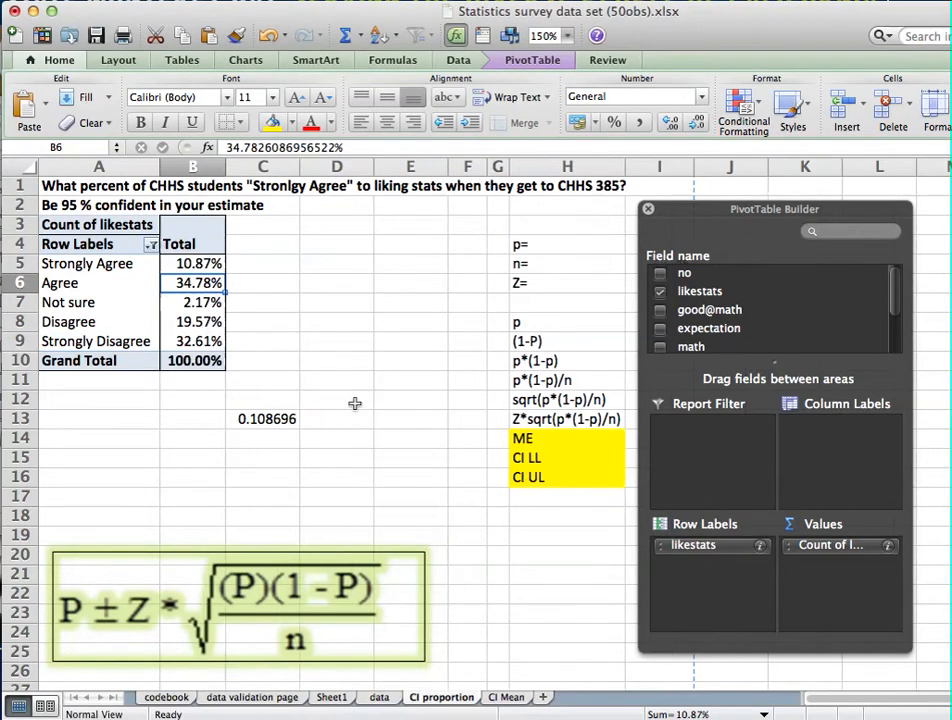
Step: Enter the Strongly Agree proportion .11 as p in cell I4 and 1.96 as Z in cell I6
click(198, 263)
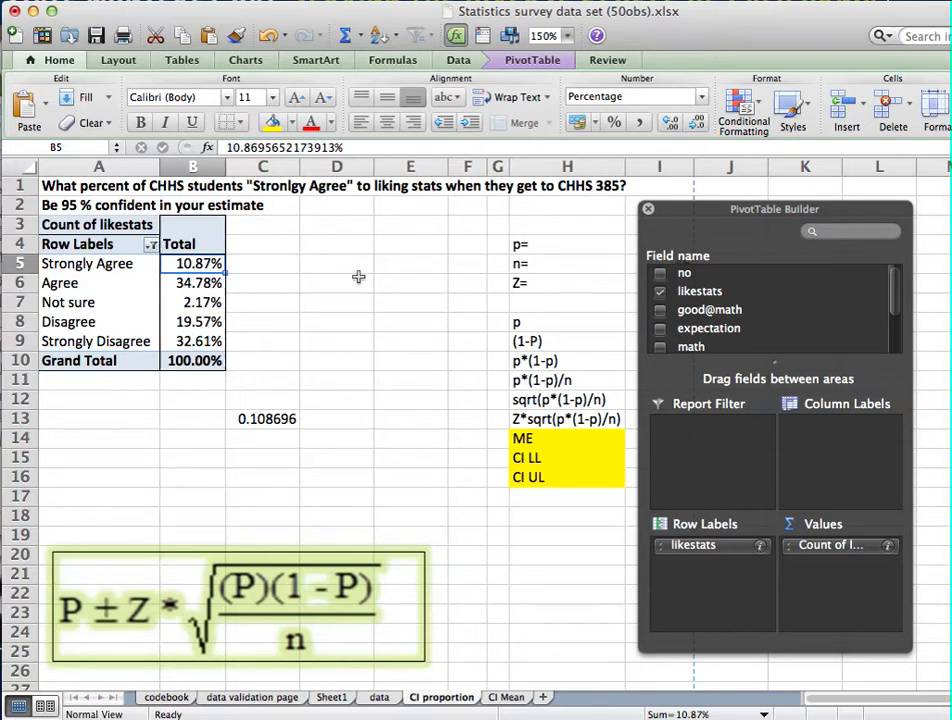
click(606, 251)
click(652, 245)
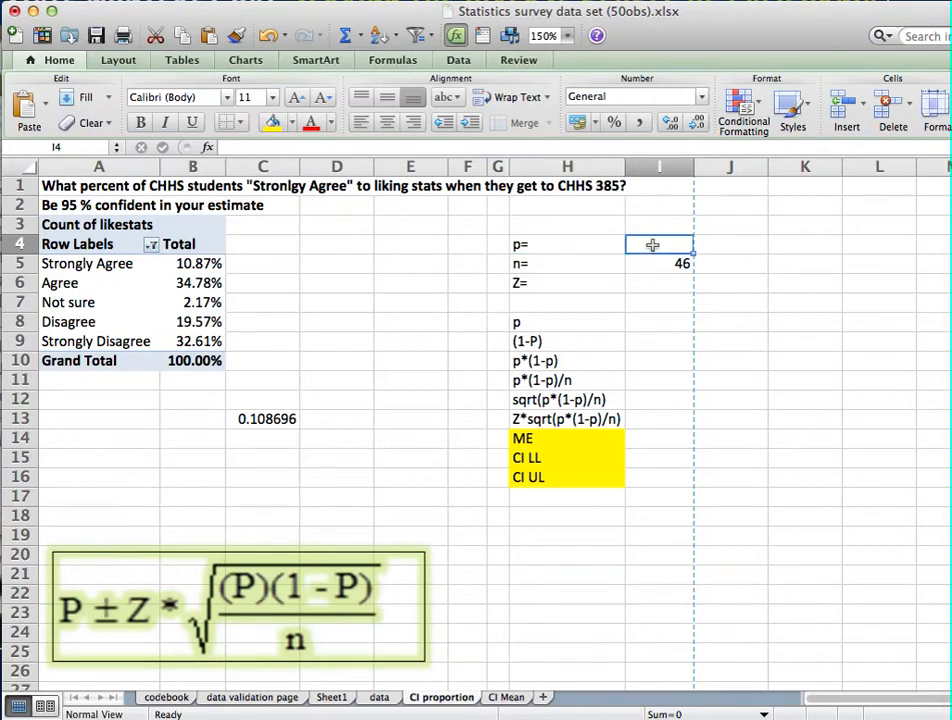
text(.11)
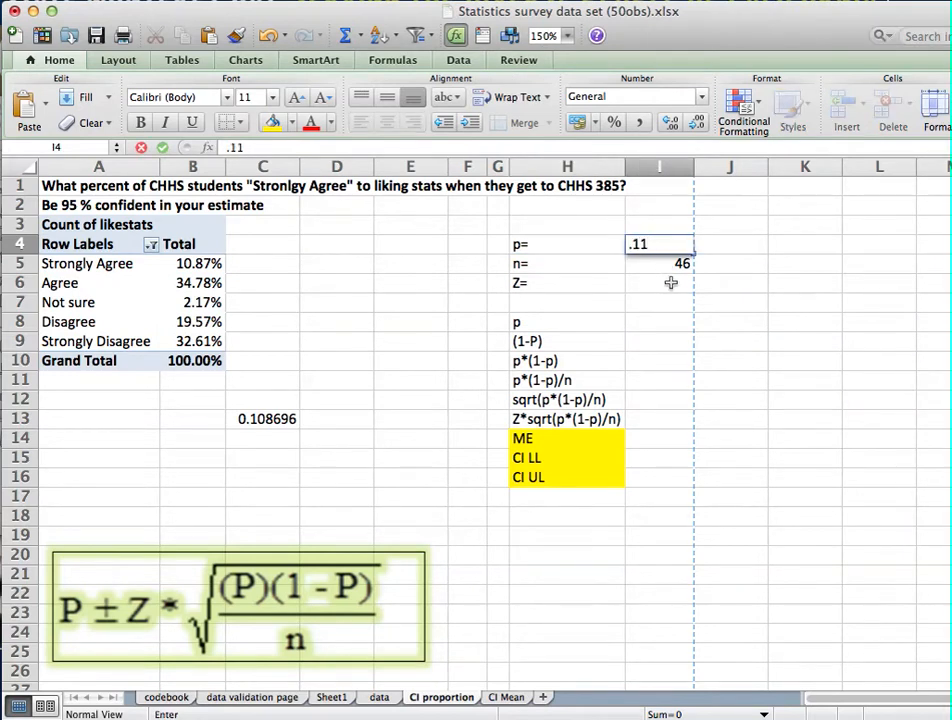
click(671, 286)
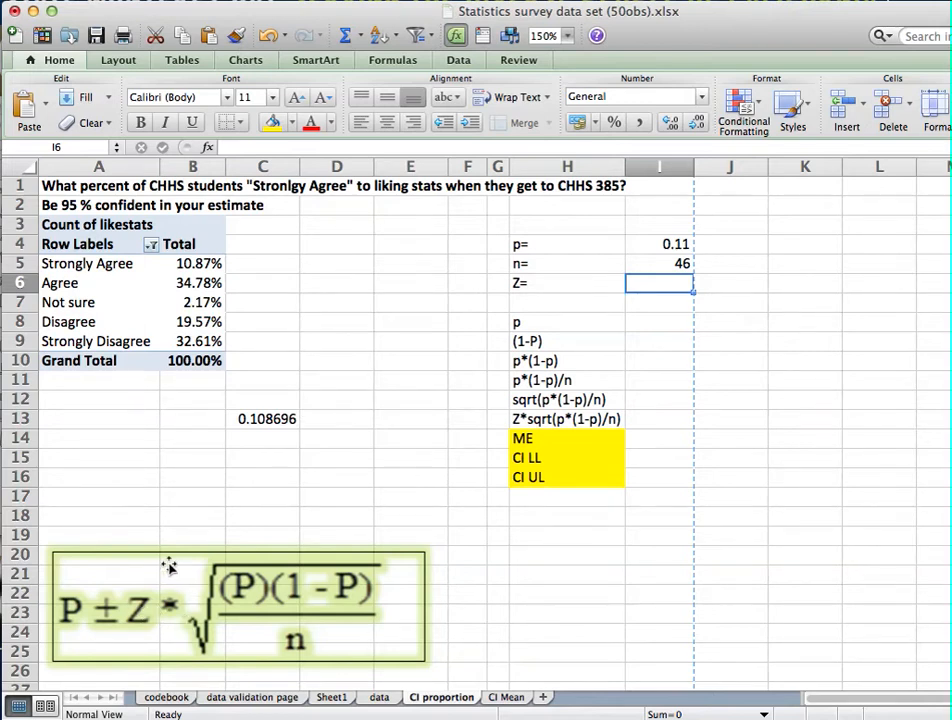
text(1.96)
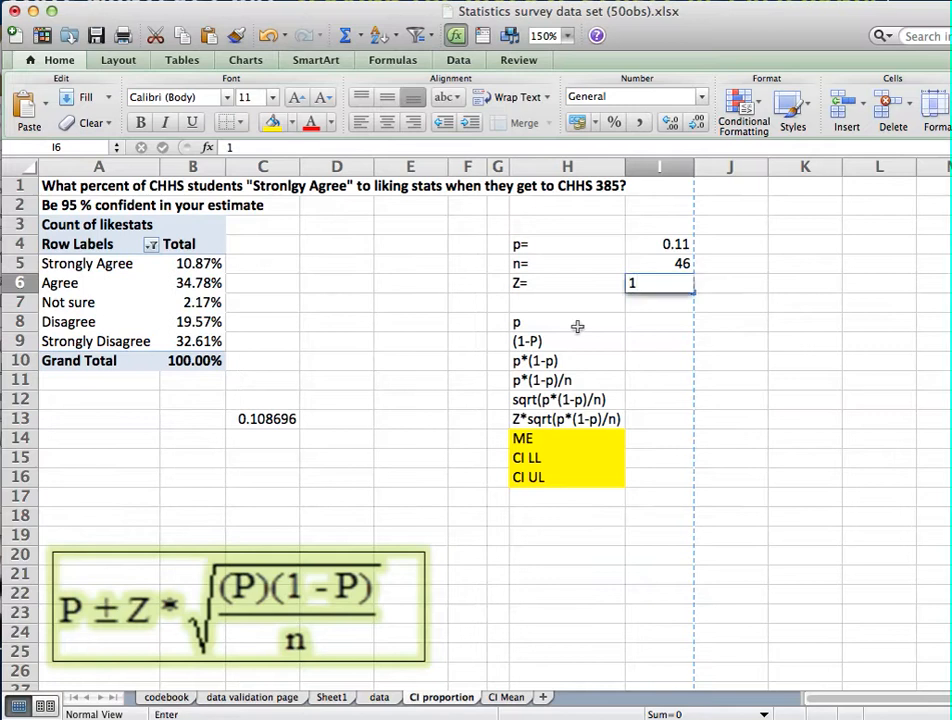
Step: Bring the p value into the calculation list in cell I8 with the formula =I4
click(674, 326)
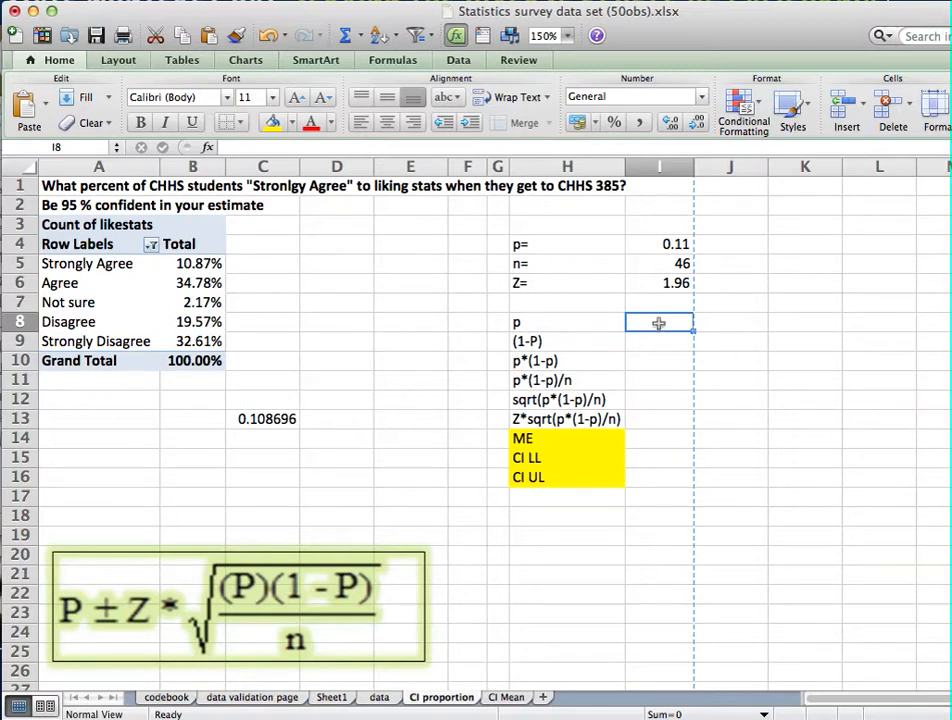
text(=)
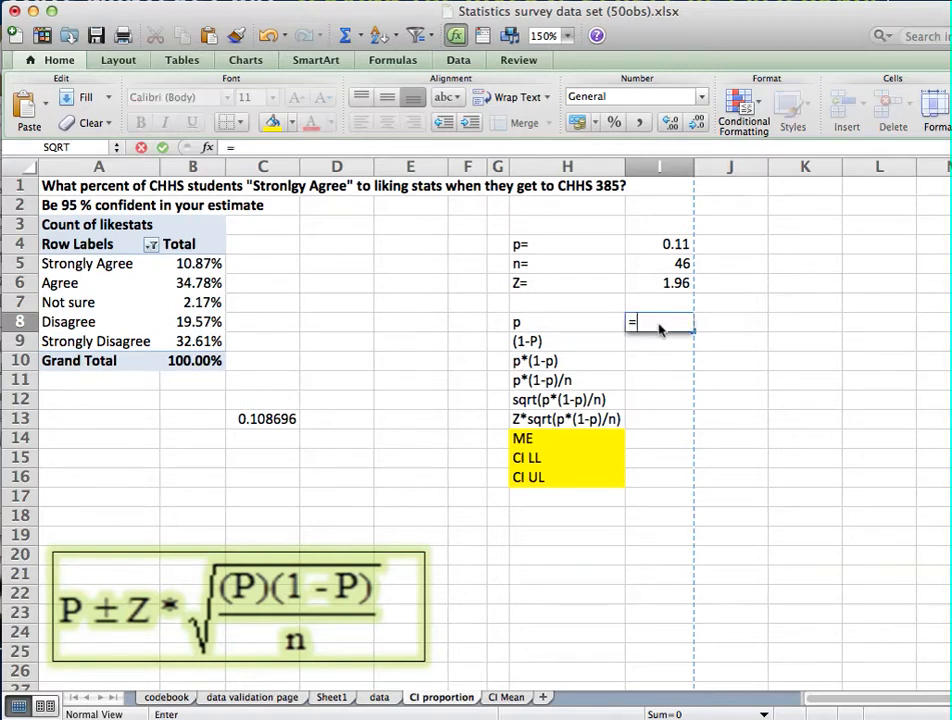
click(647, 247)
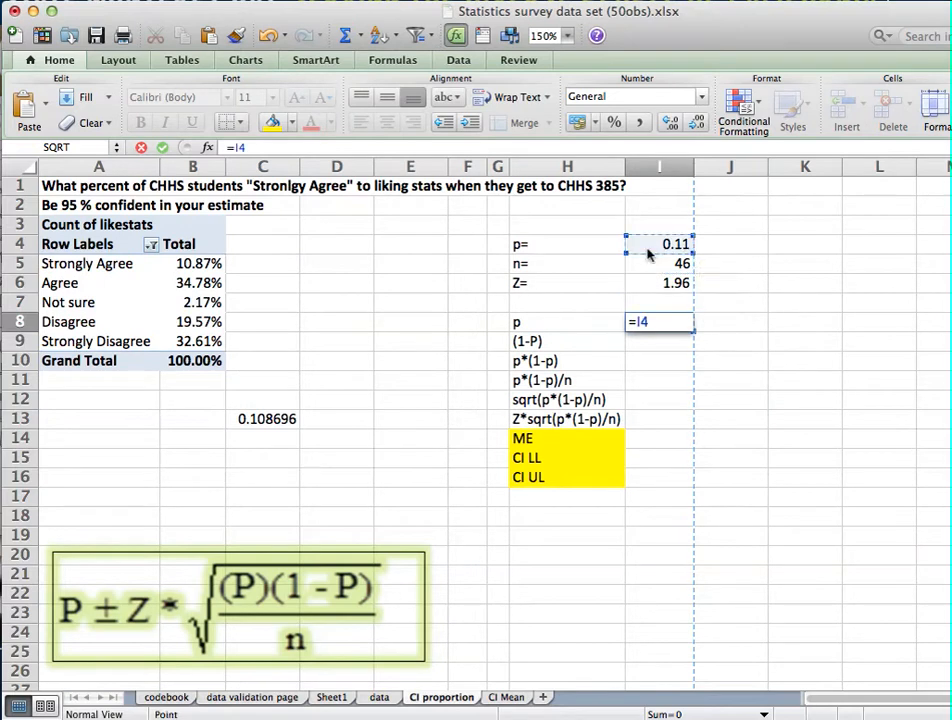
key(Return)
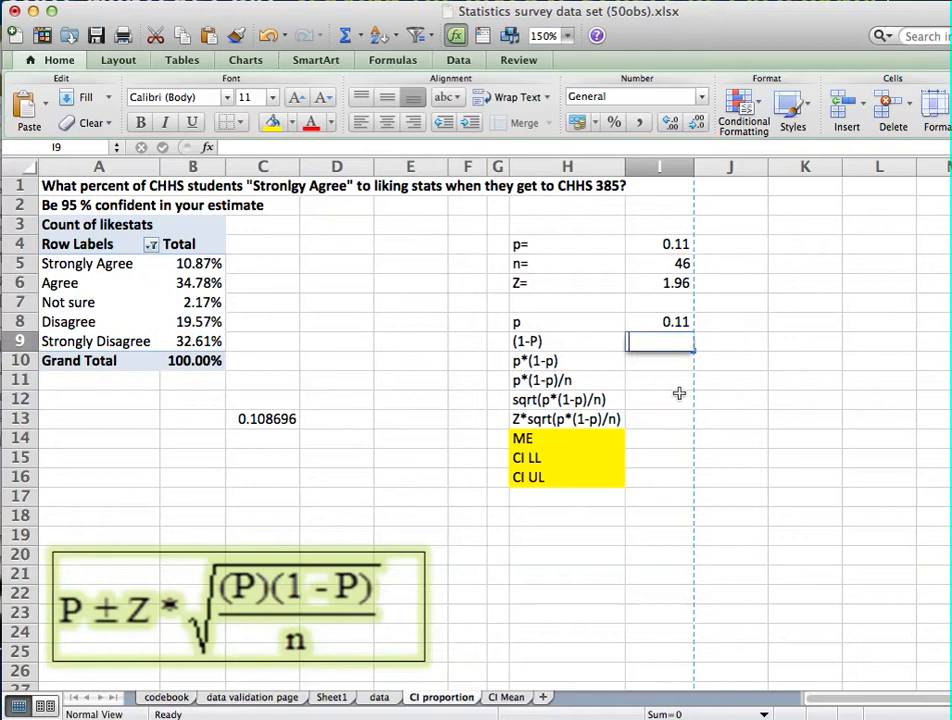
Step: Calculate (1-P) in cell I9 with the formula =1-I4
text(=)
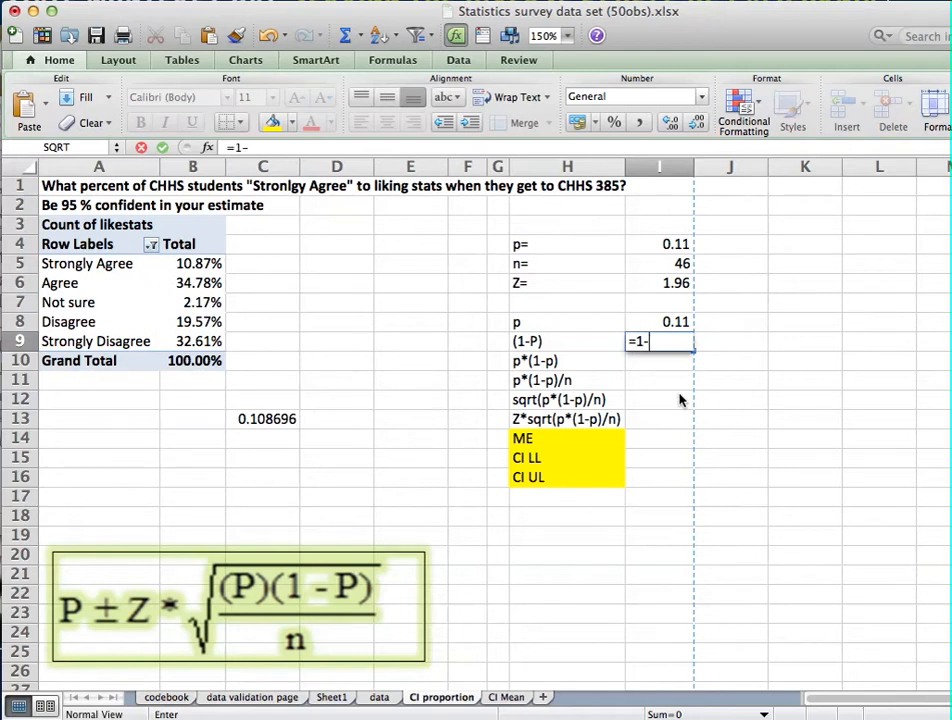
text(1-)
click(665, 320)
click(670, 244)
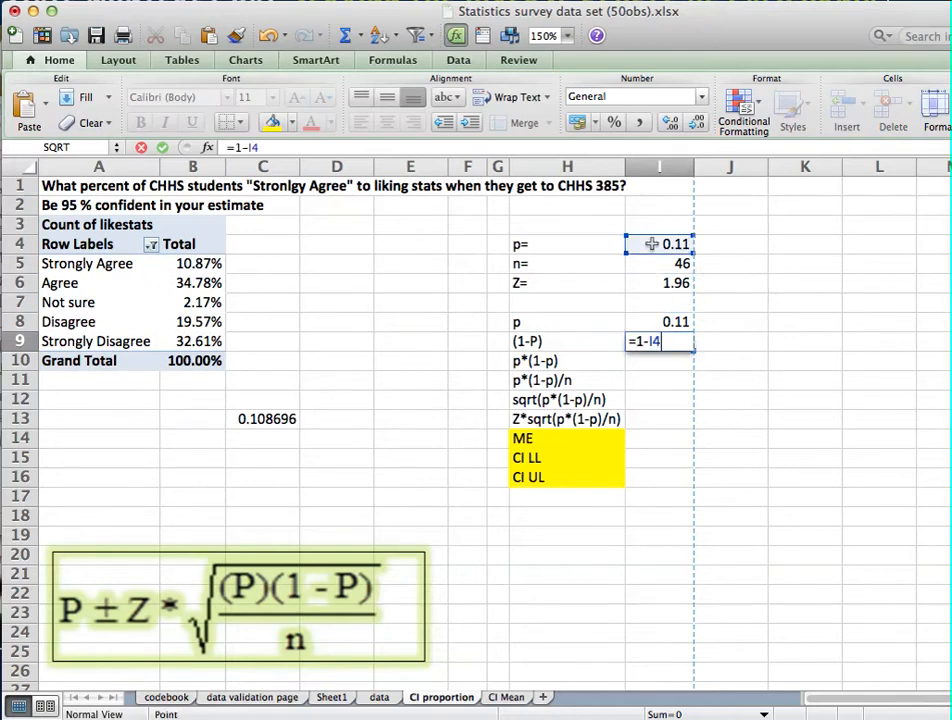
key(Return)
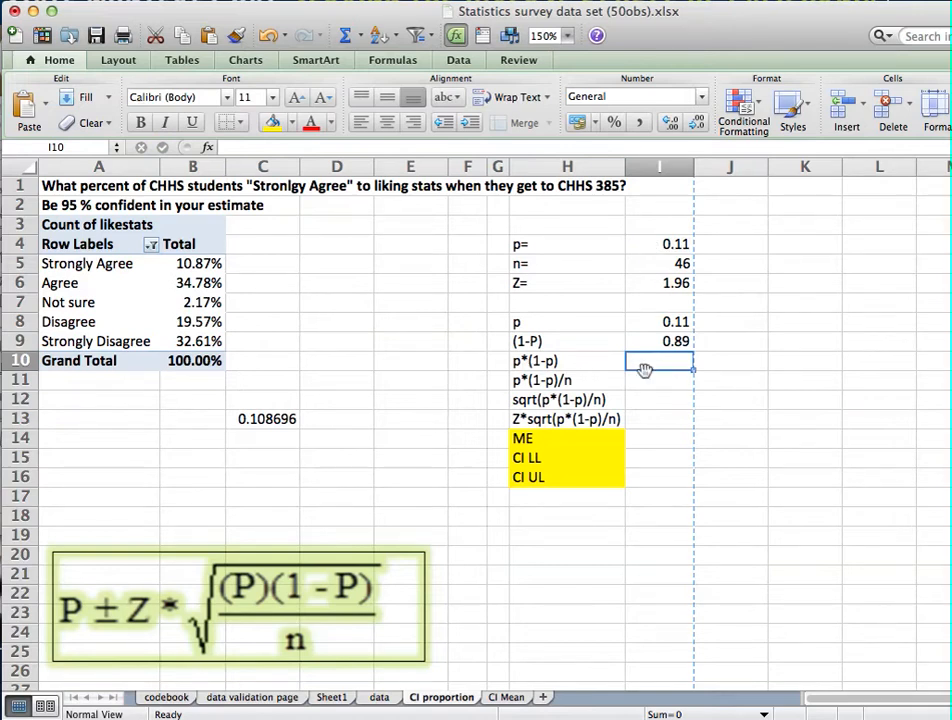
Step: Calculate p*(1-p) in cell I10 with the formula =I8*I9
text(=)
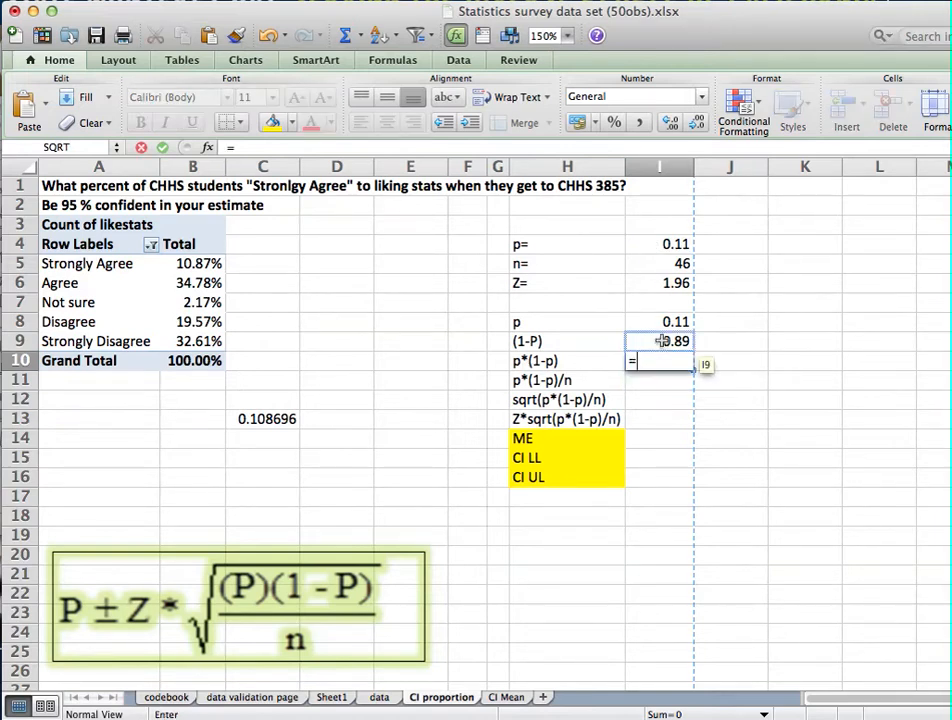
click(662, 322)
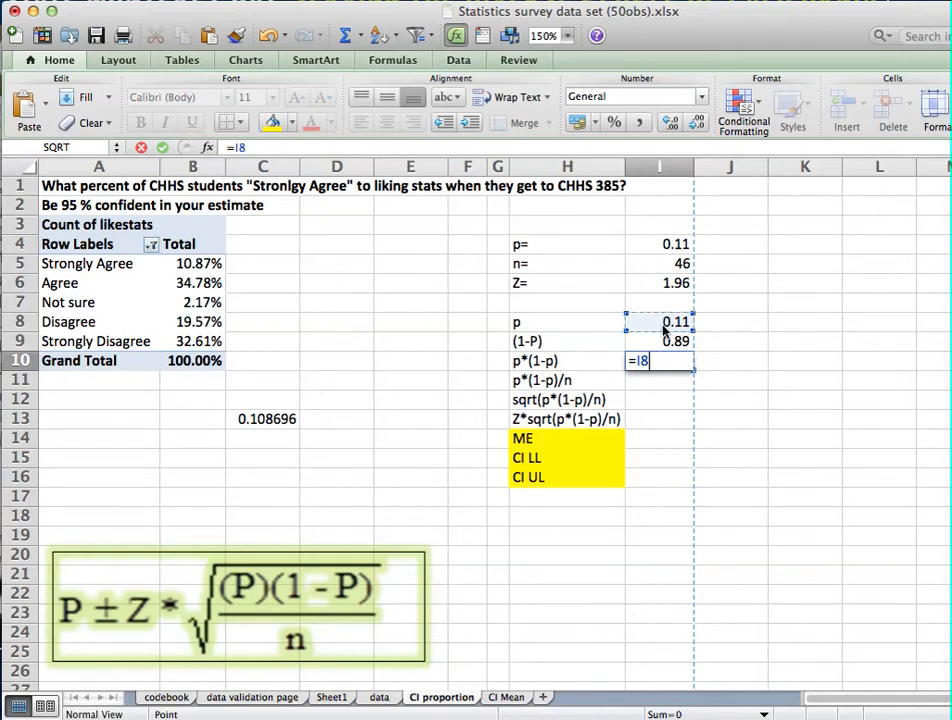
text(*I9)
click(676, 341)
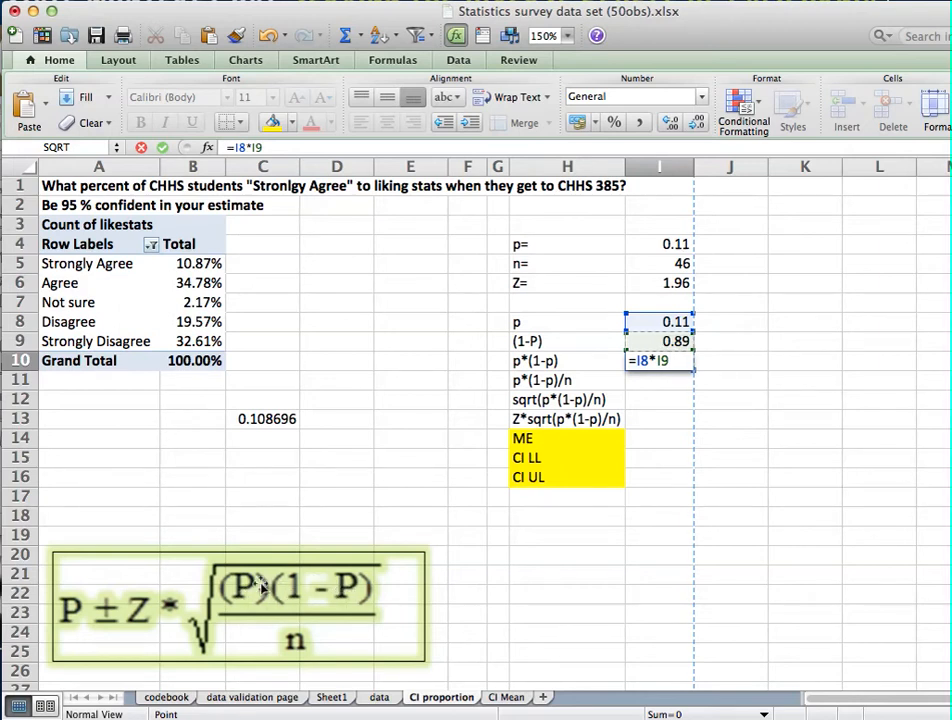
key(Return)
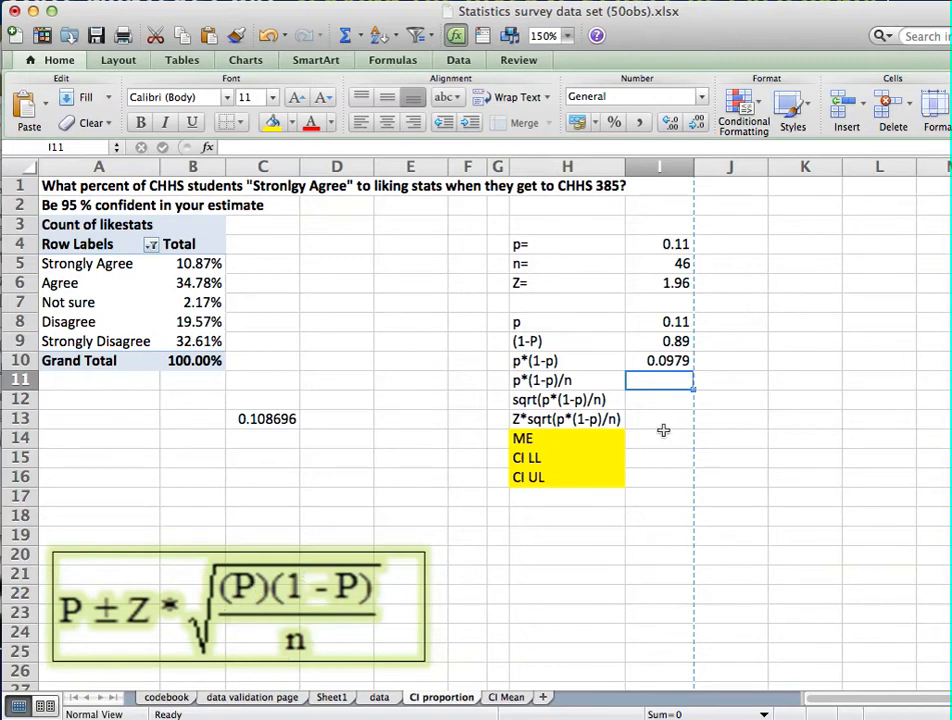
Step: Calculate p*(1-p)/n in cell I11 by dividing I10 by the sample size in I5
text(=)
click(652, 367)
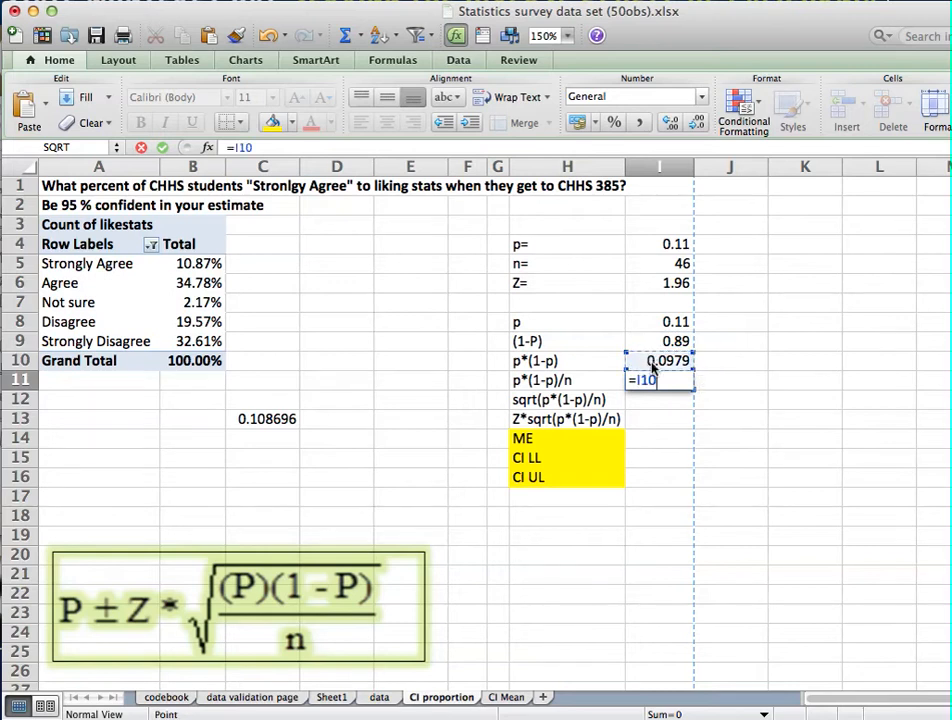
text(/)
click(668, 265)
key(Return)
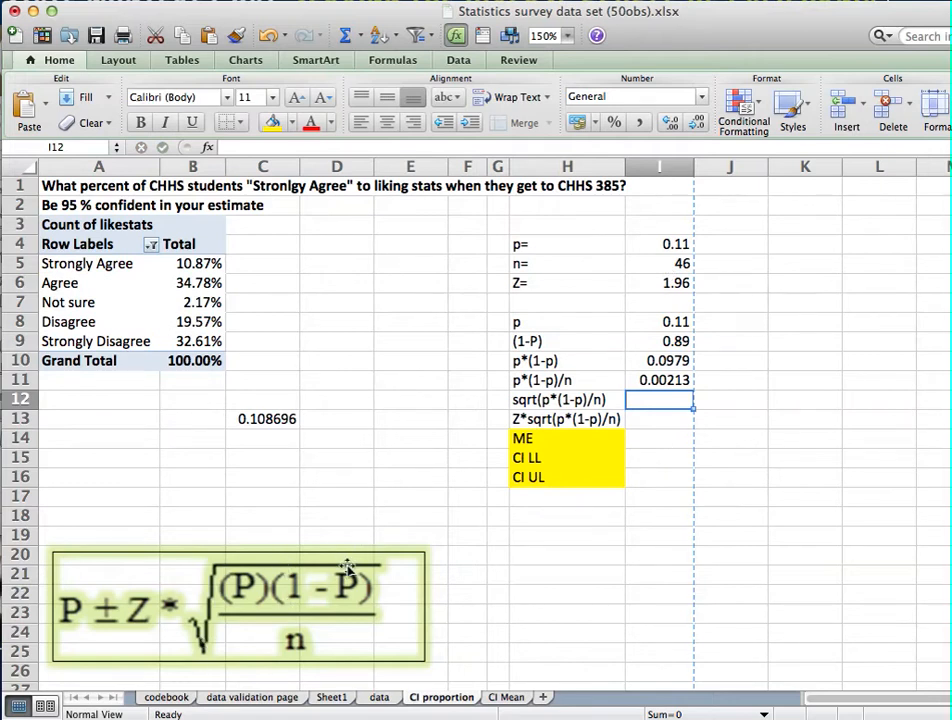
Step: Calculate sqrt(p*(1-p)/n) in cell I12 with the SQRT function applied to I11
text(=)
click(647, 382)
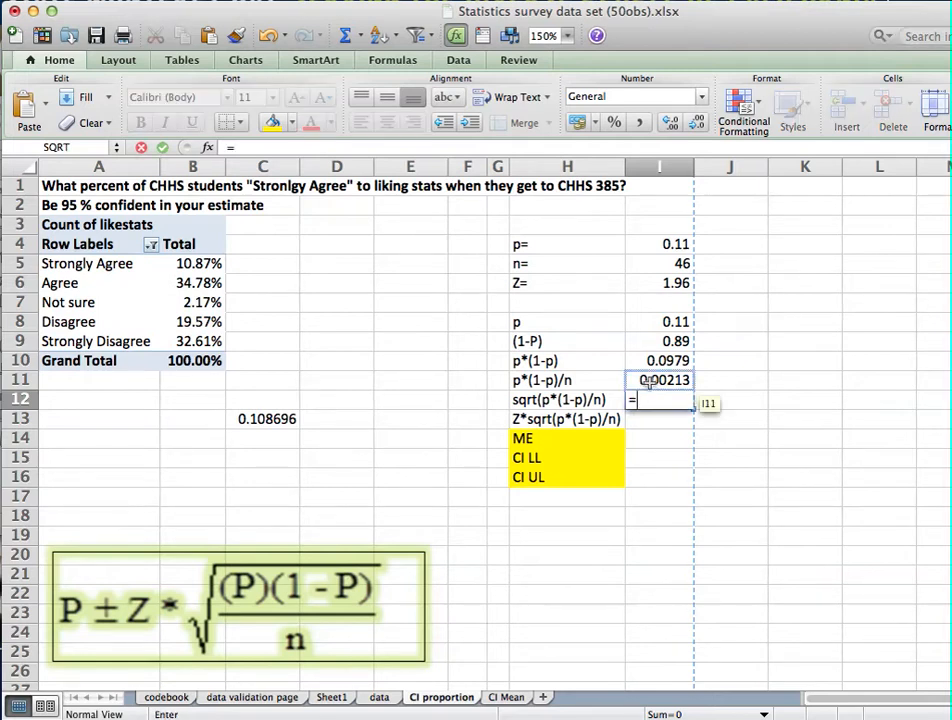
text(sqrt)
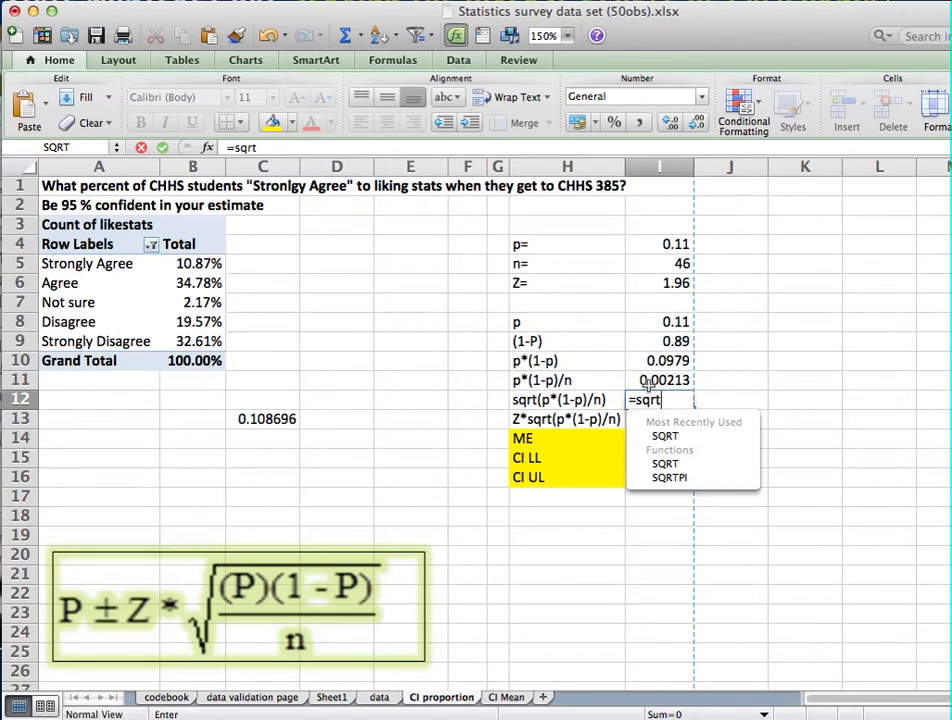
text(()
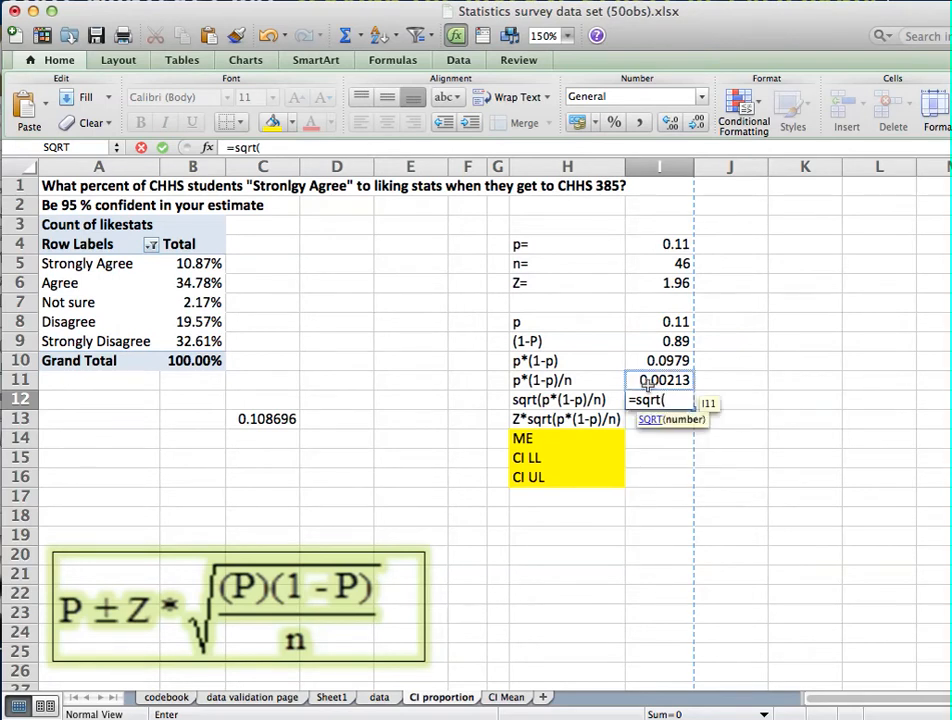
click(648, 383)
text())
key(Return)
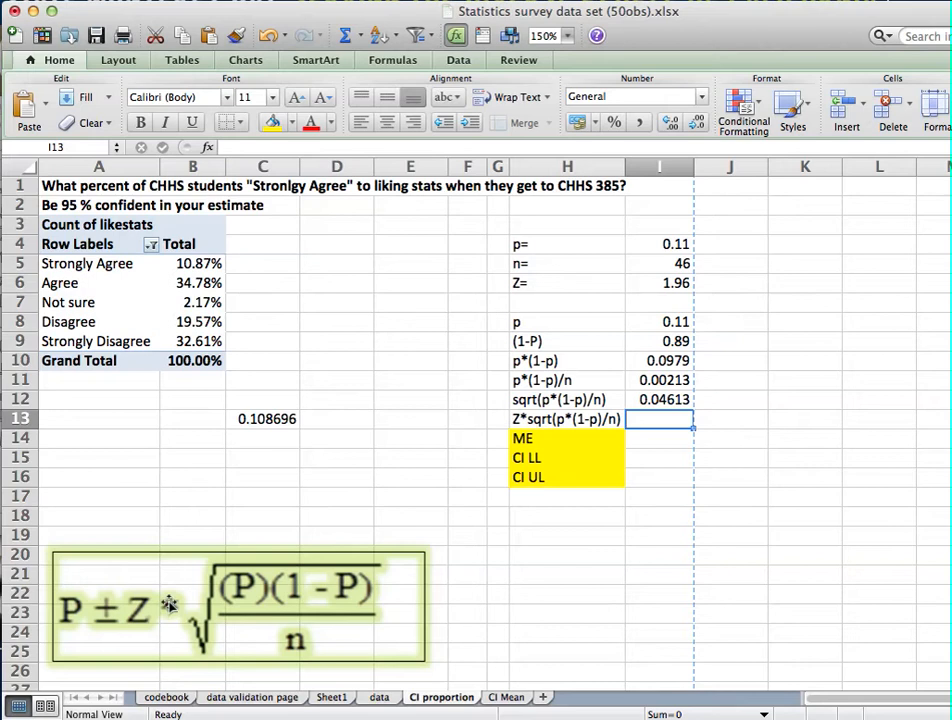
Step: Calculate Z*sqrt(p*(1-p)/n) in cell I13 with the formula =I6*I12
text(=)
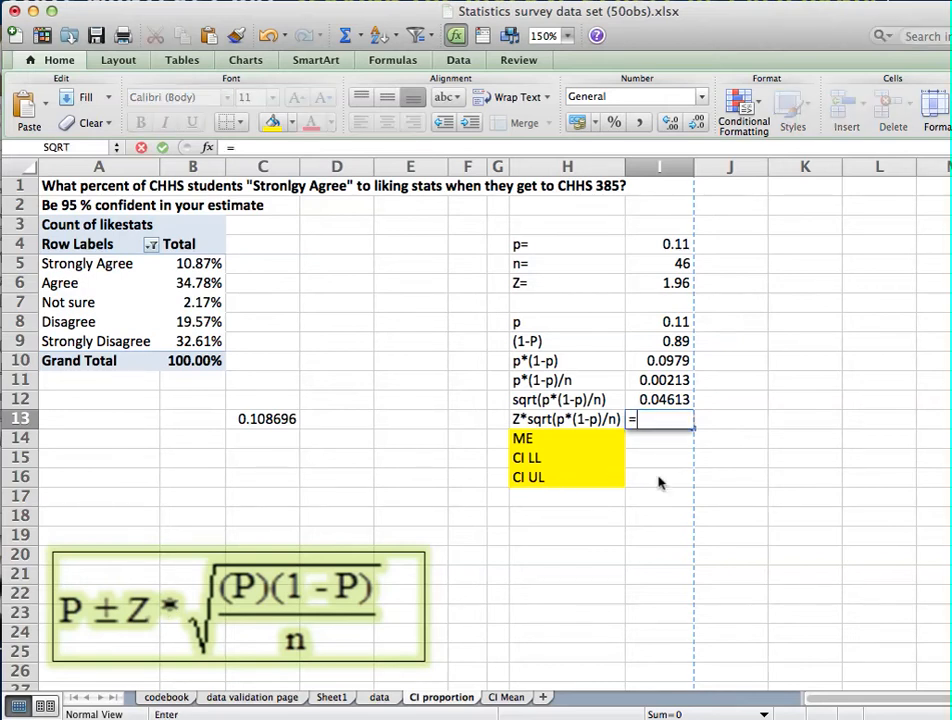
click(665, 285)
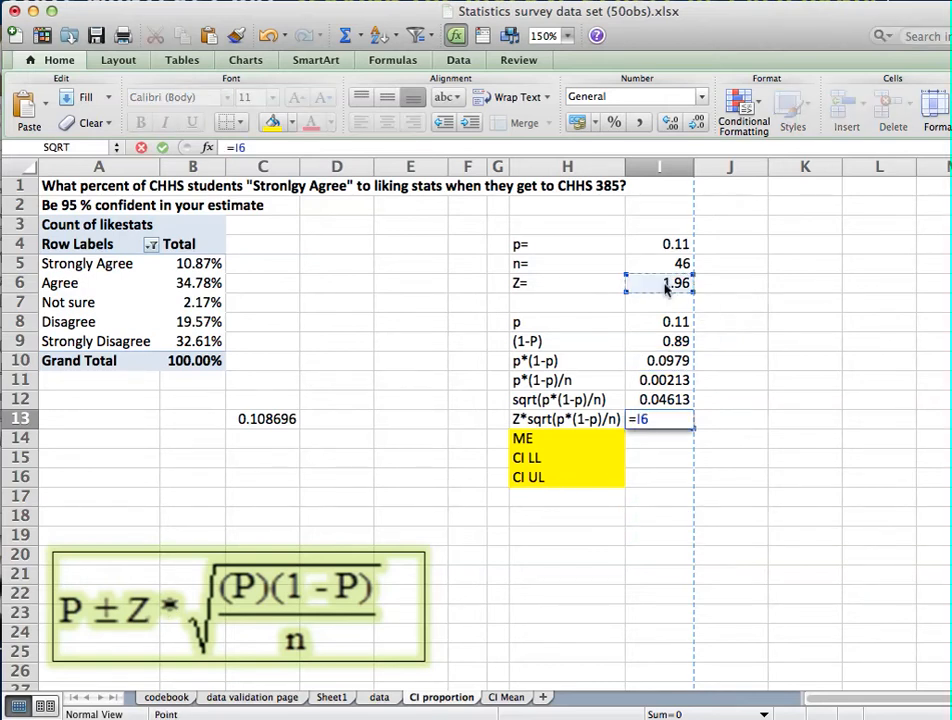
text(*)
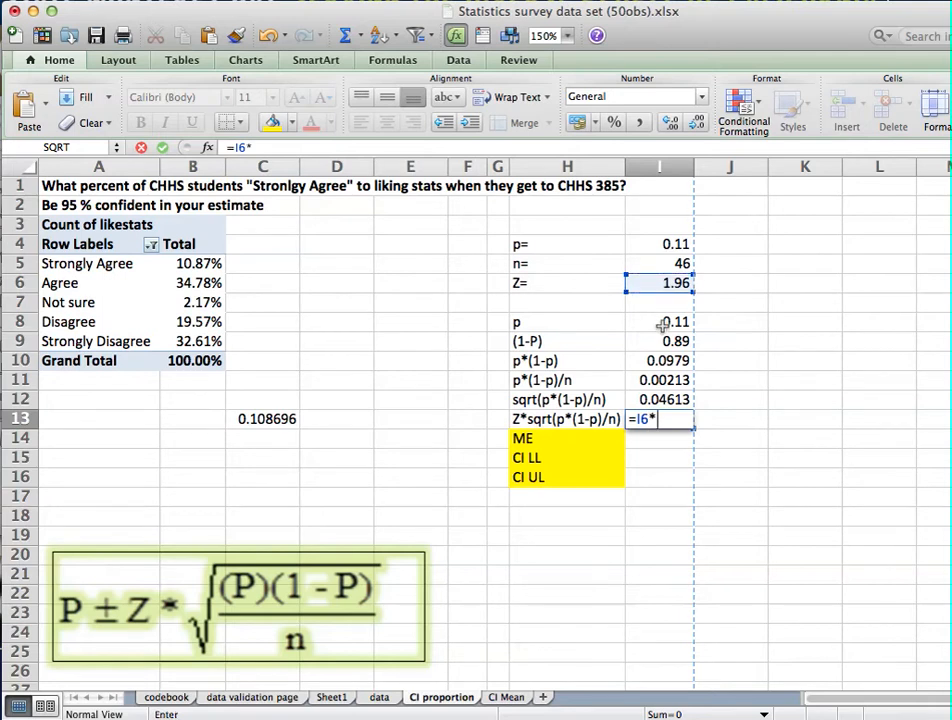
click(670, 399)
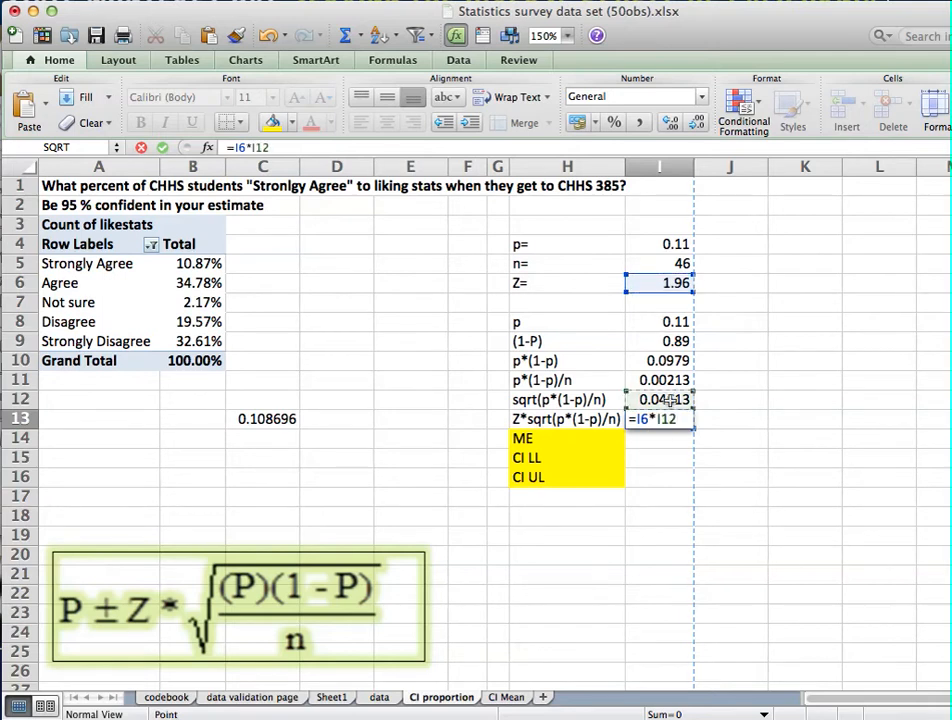
key(Return)
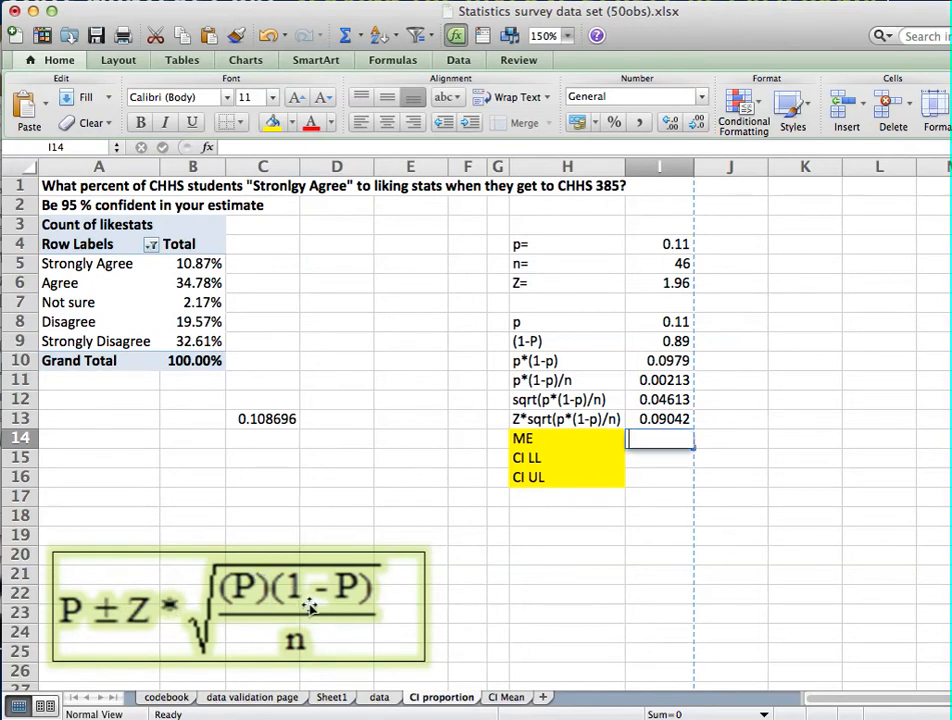
Step: Fill in the margin of error (ME) in cell I14 by referencing the result above with =I13
text(=)
click(638, 420)
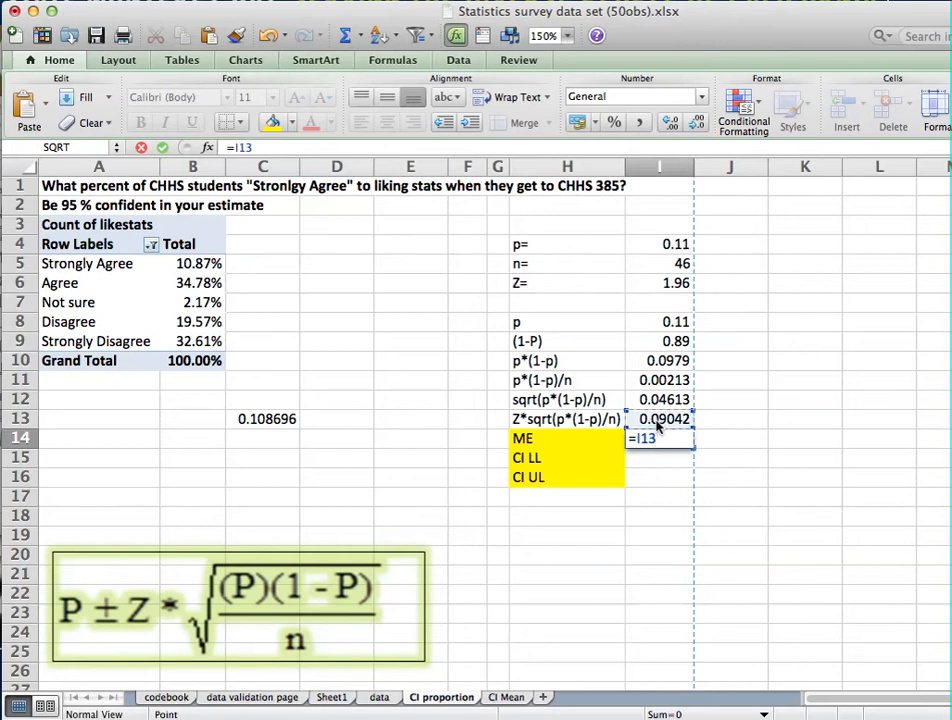
key(Return)
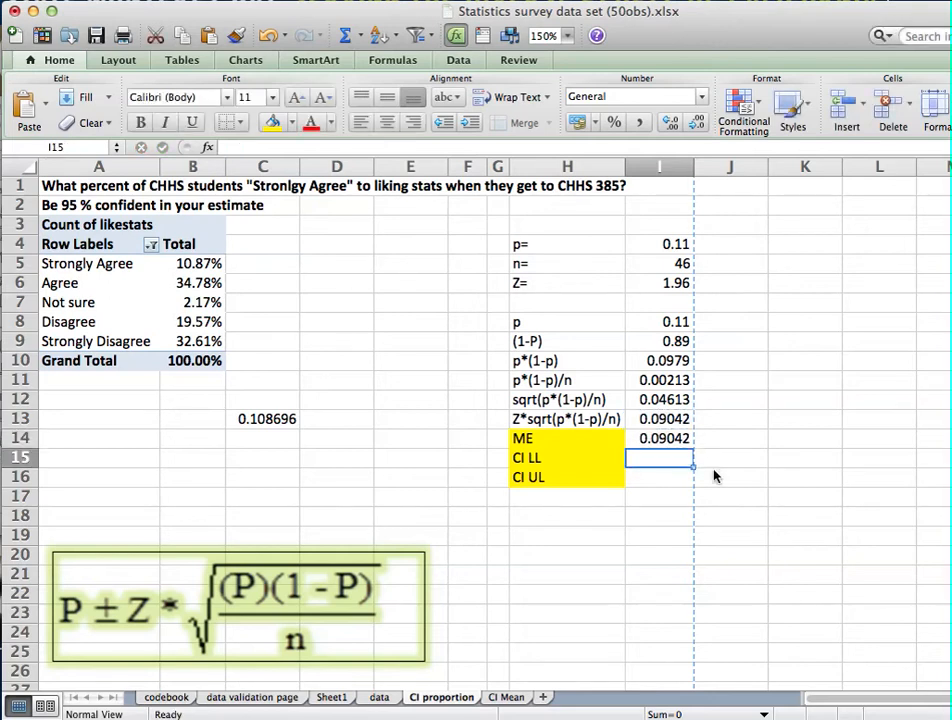
Step: Calculate the confidence interval's lower limit (CI LL) in cell I15 with the formula =I4-I14
click(652, 440)
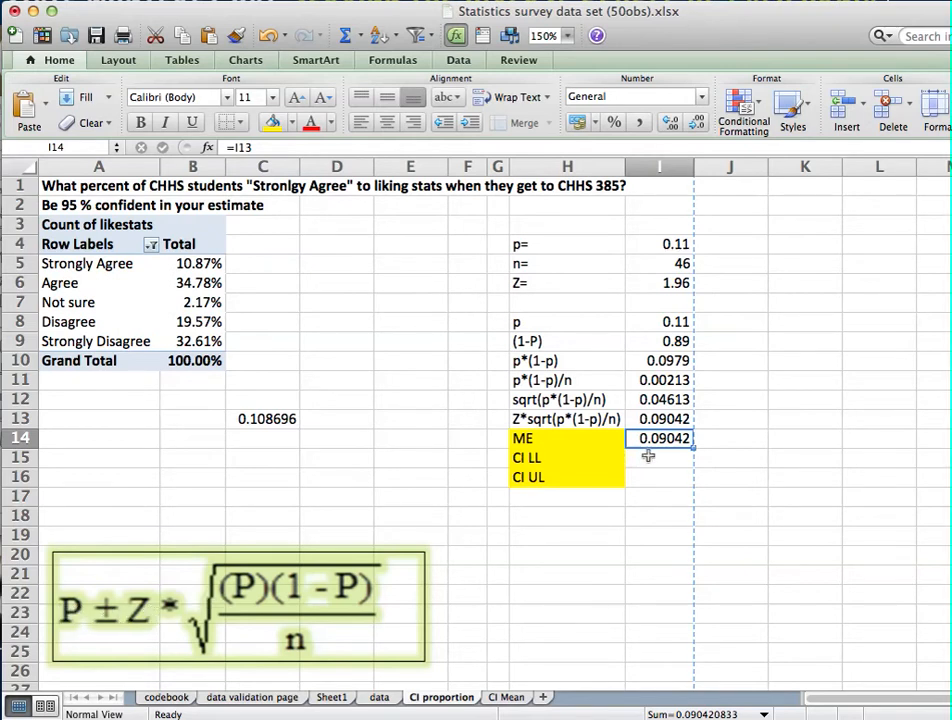
click(648, 457)
text(=)
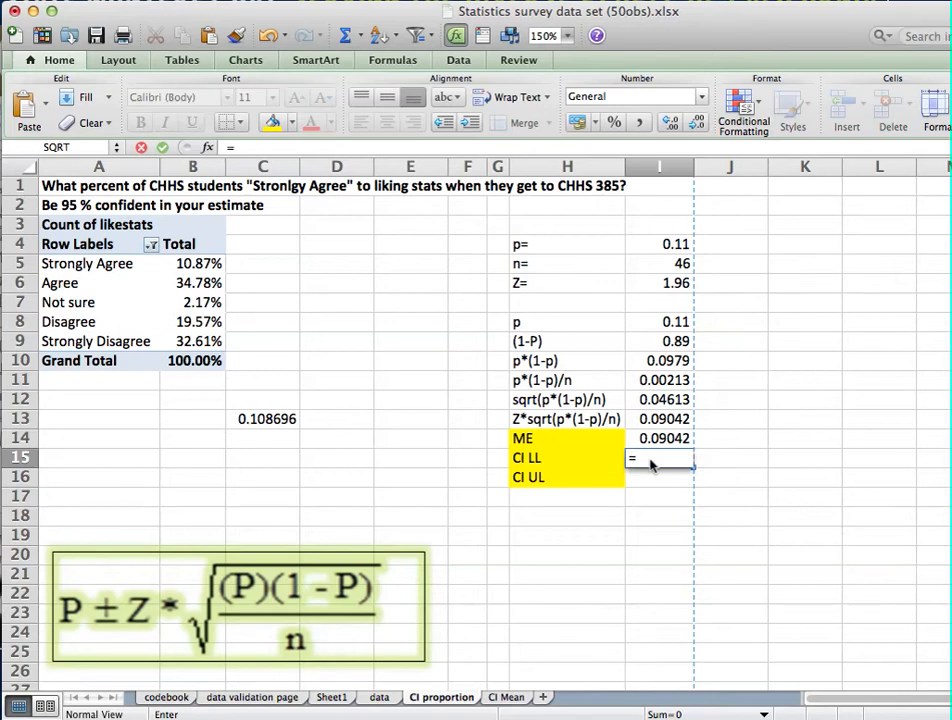
click(673, 247)
text(-)
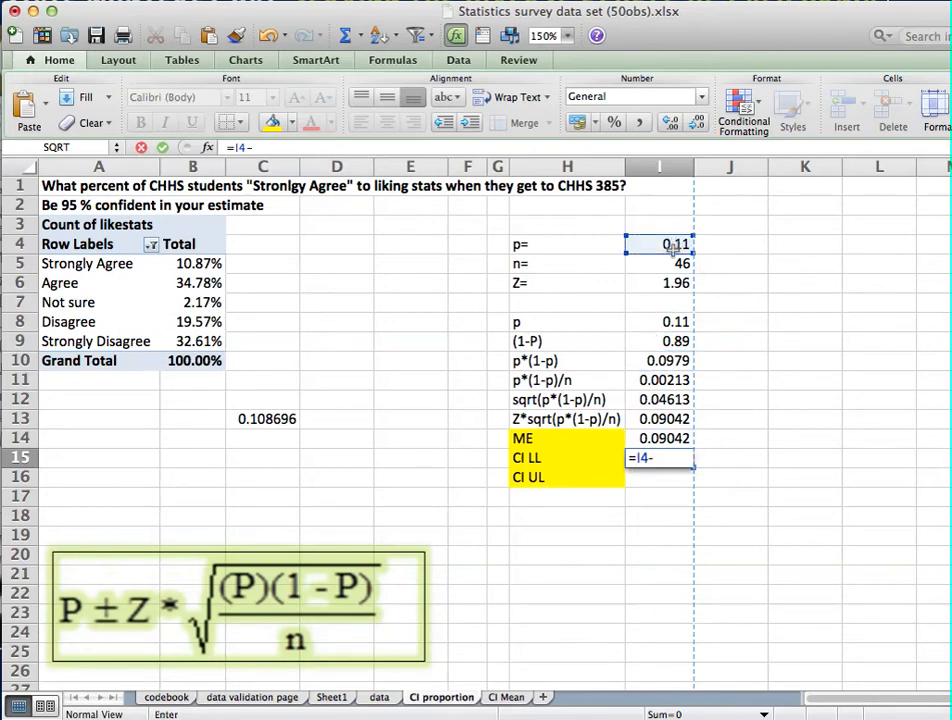
click(660, 438)
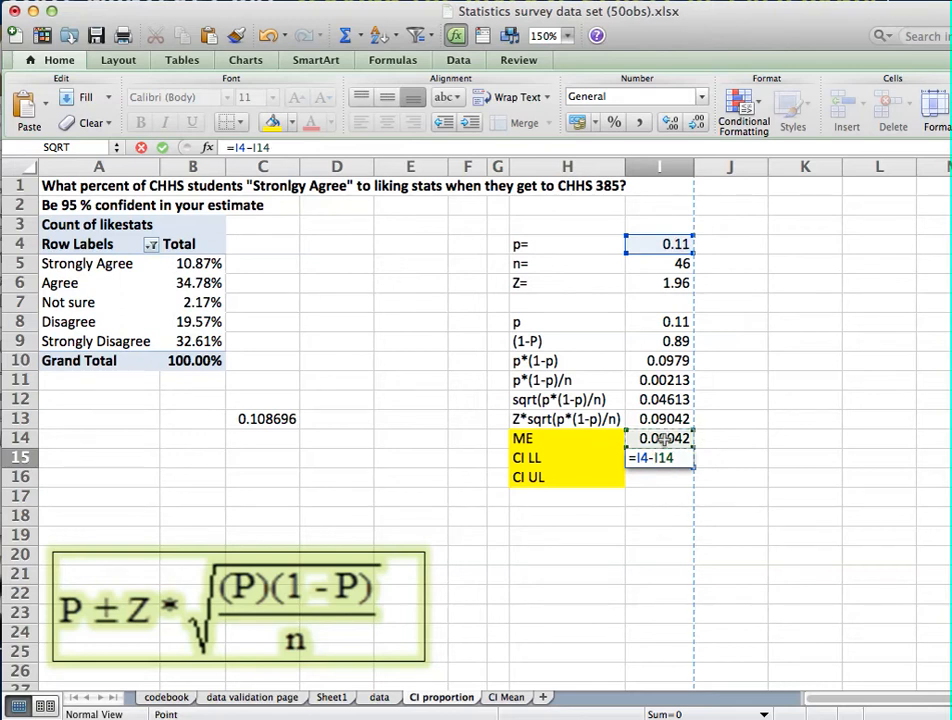
key(Return)
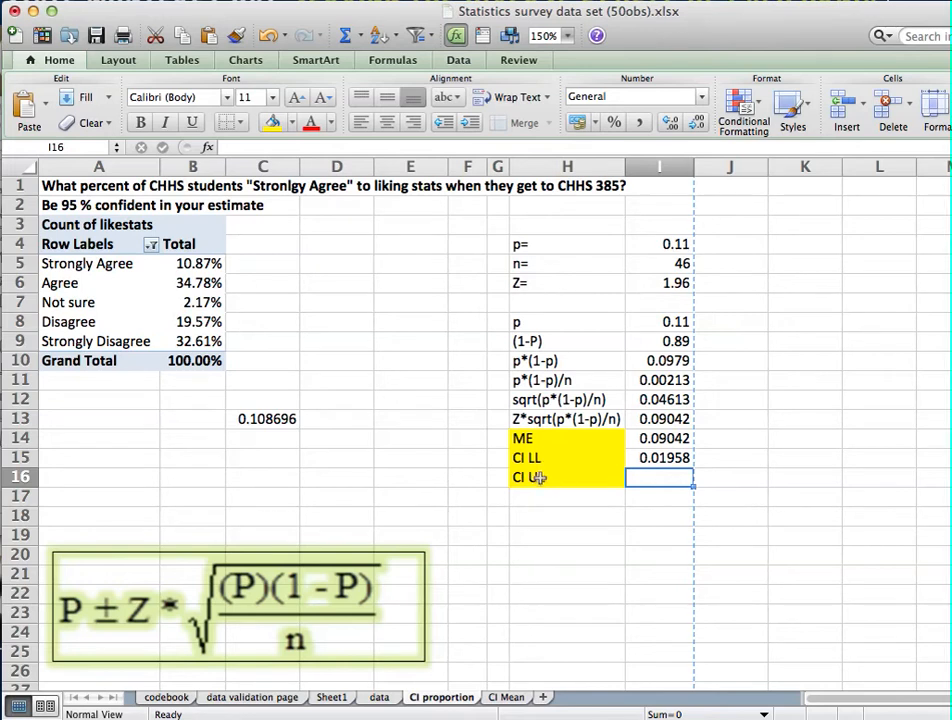
Step: Calculate the confidence interval's upper limit (CI UL) in cell I16 with the formula =I4+I14
text(=)
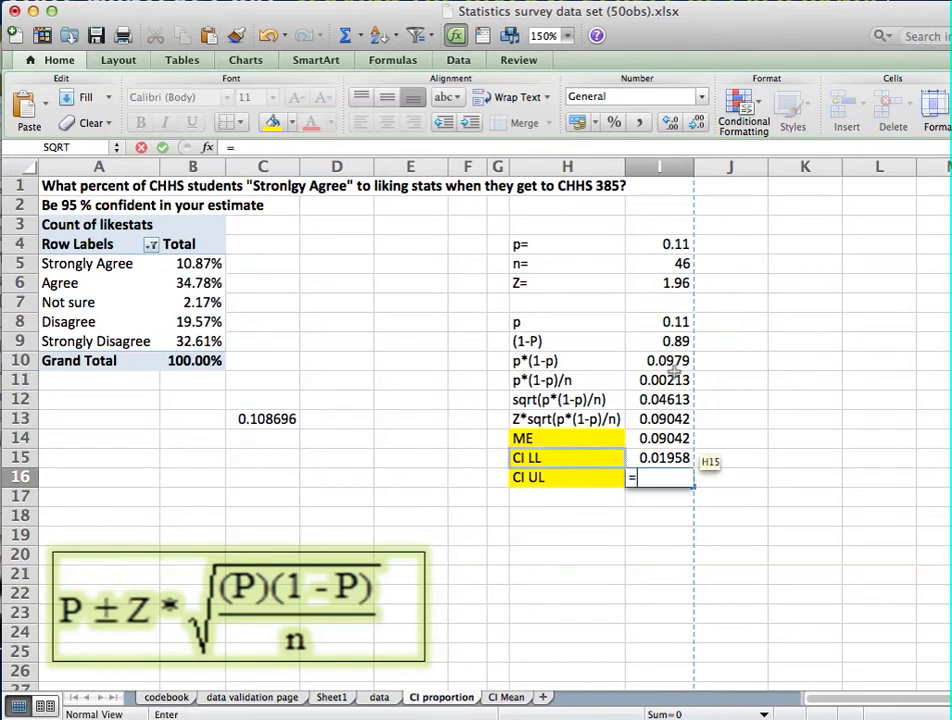
click(660, 250)
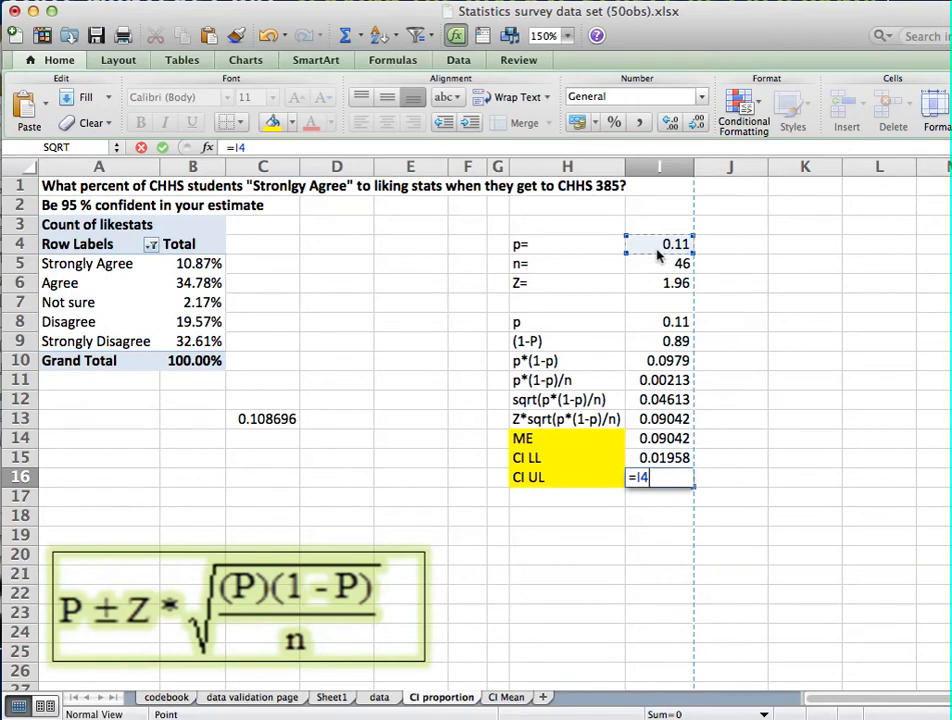
text(+)
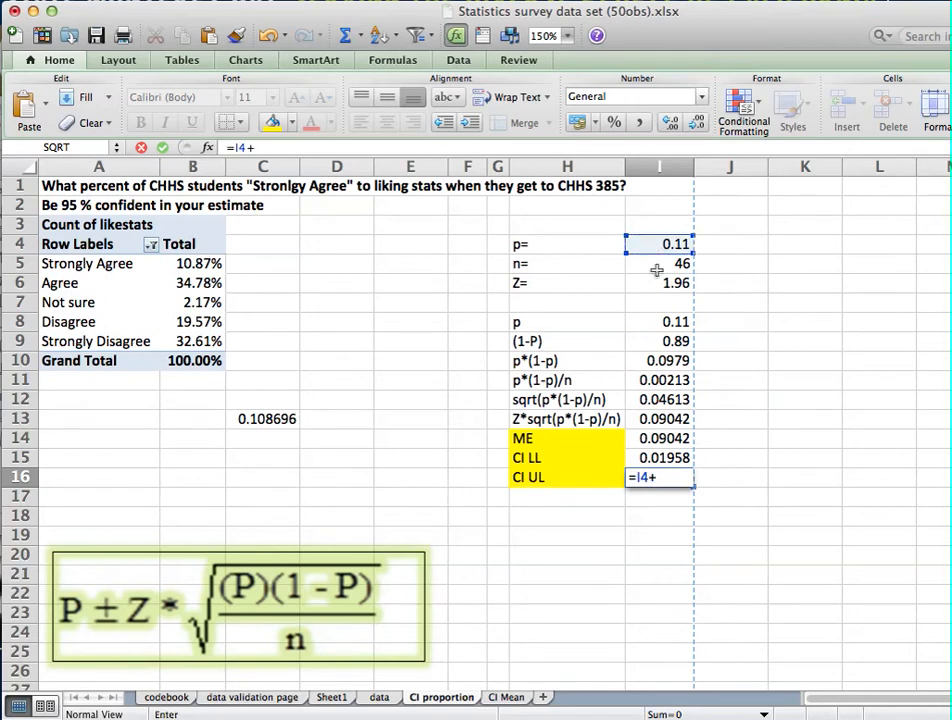
click(672, 443)
key(Return)
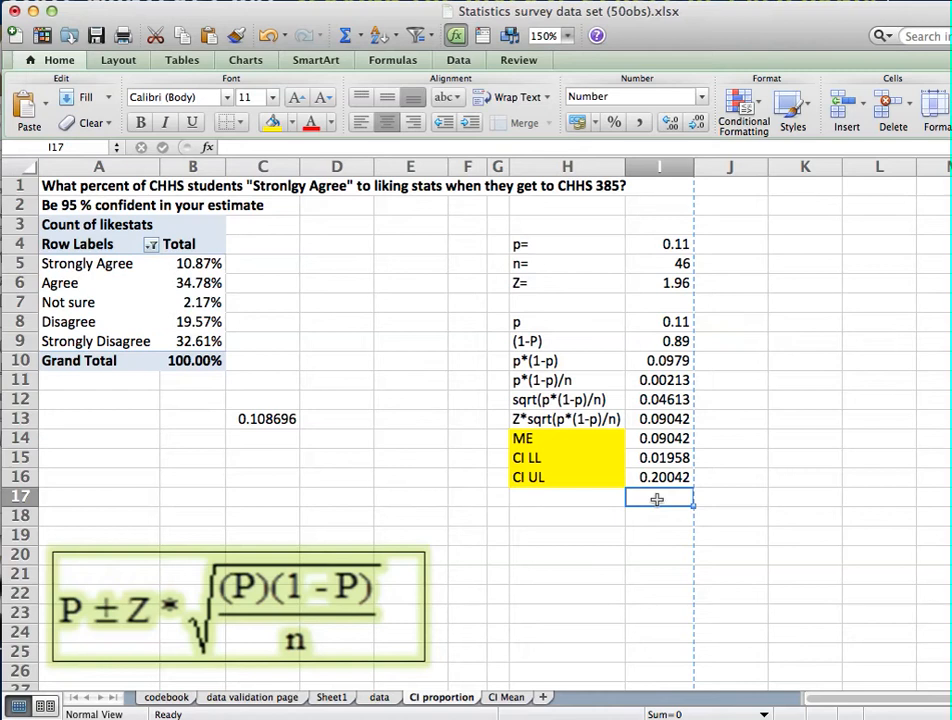
Step: Enter the rounded interval limits on either side of the sample proportion in C13: .02 in B13 and .20 in D13
click(262, 420)
click(194, 419)
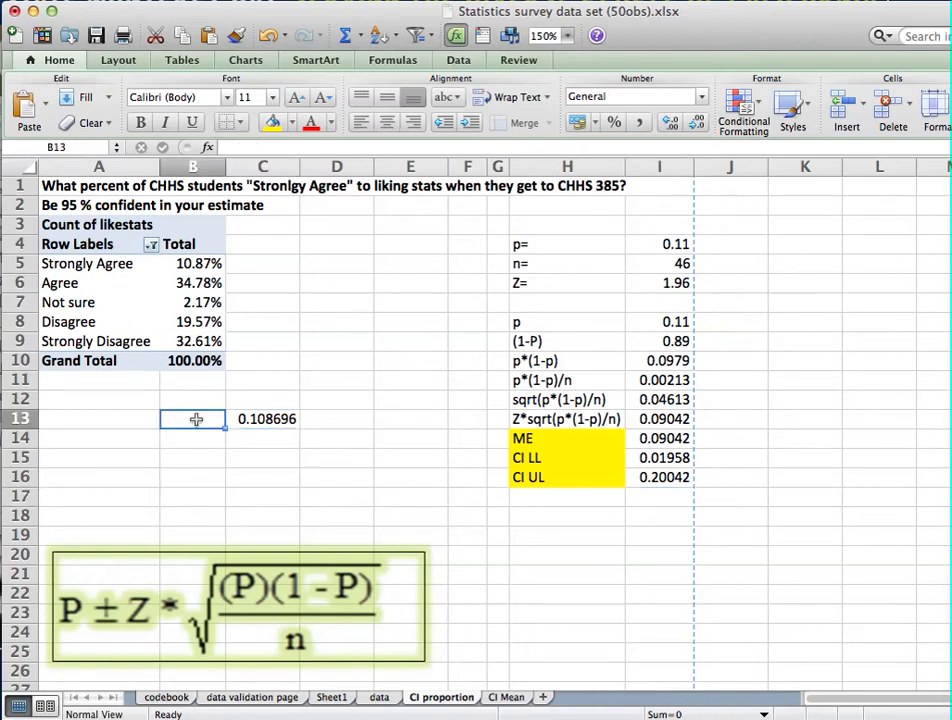
text(.02)
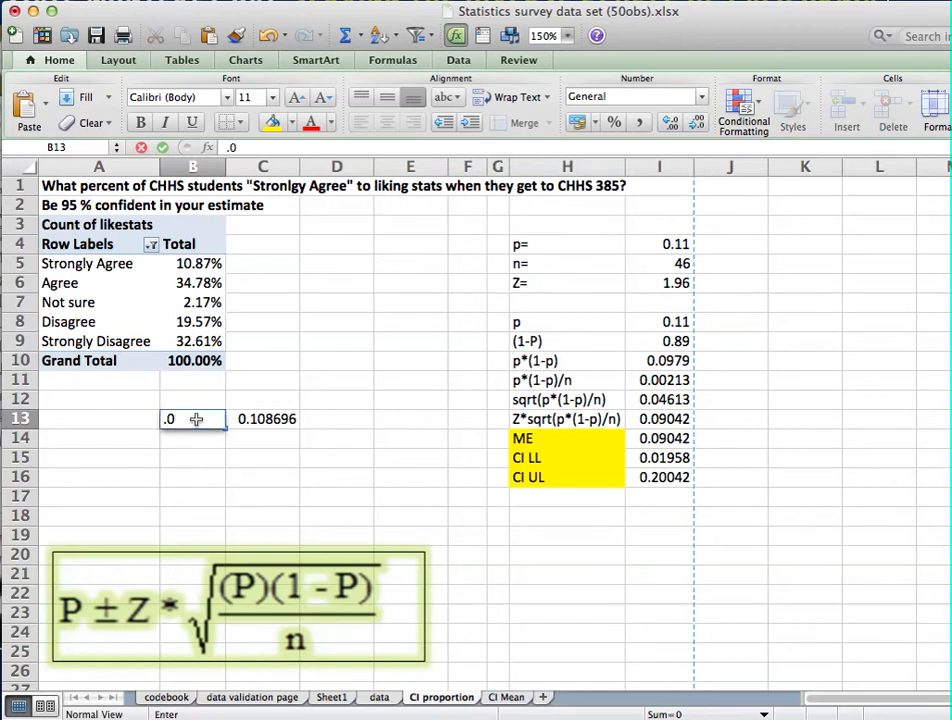
click(360, 424)
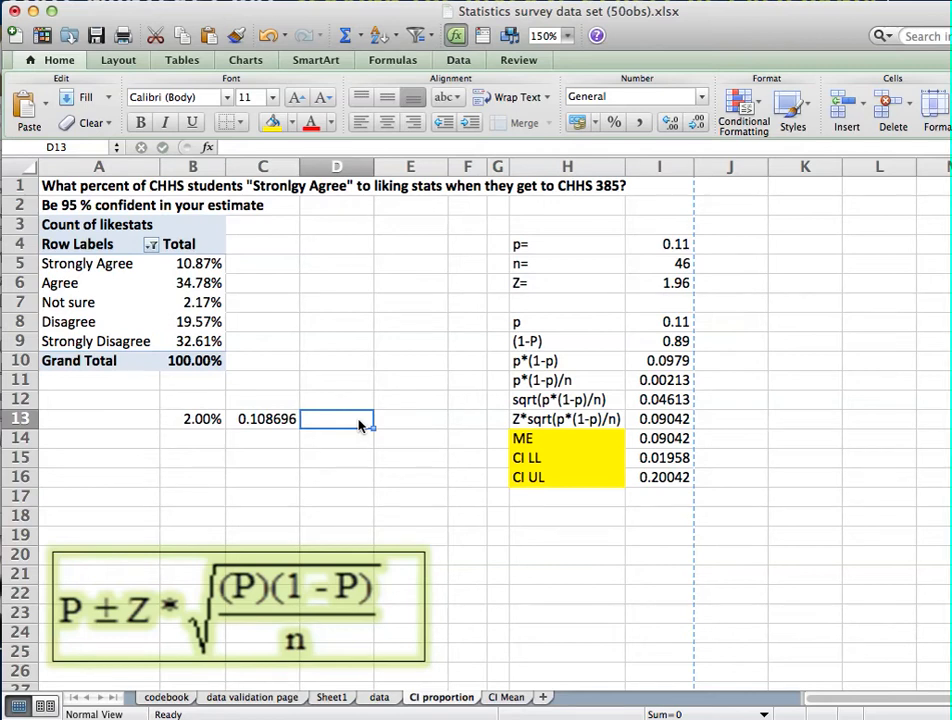
text(.20)
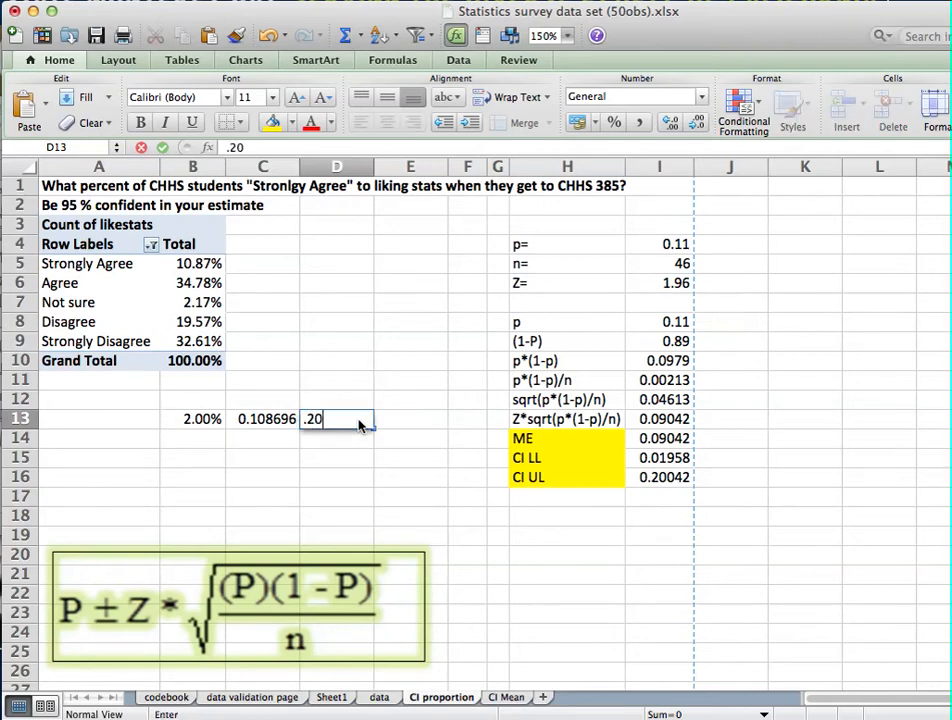
key(Return)
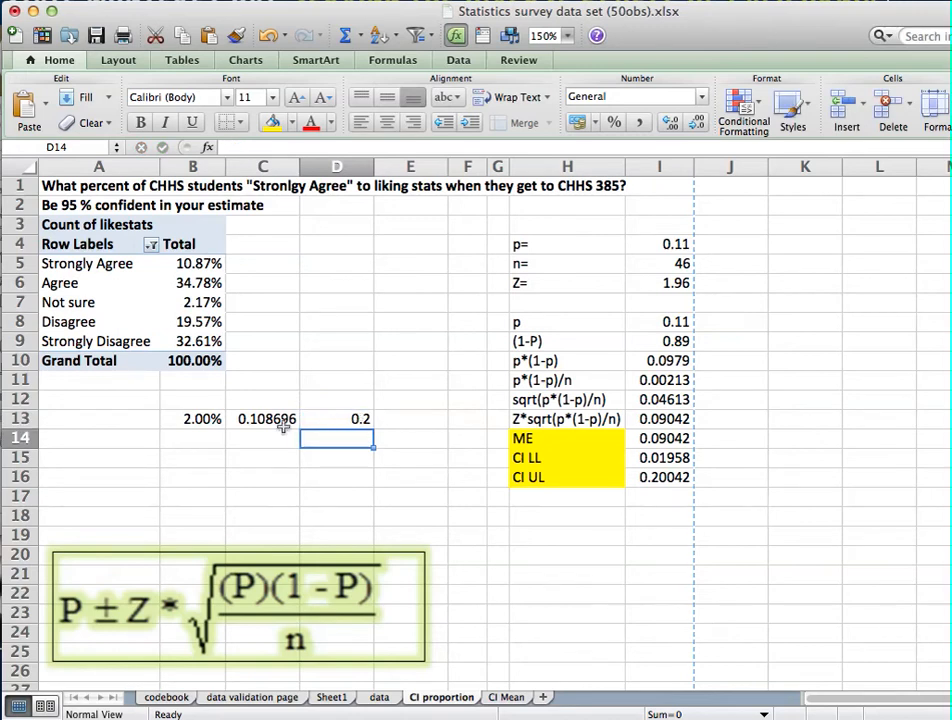
Step: Change the format of cell B13 to the Number category with 2 decimal places
right_click(202, 419)
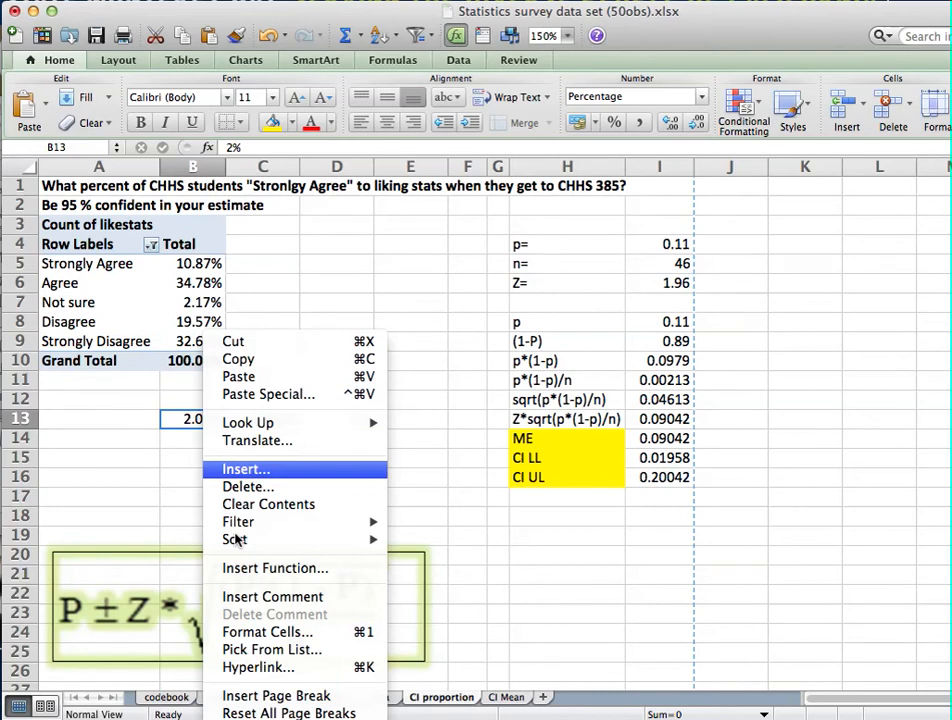
click(297, 636)
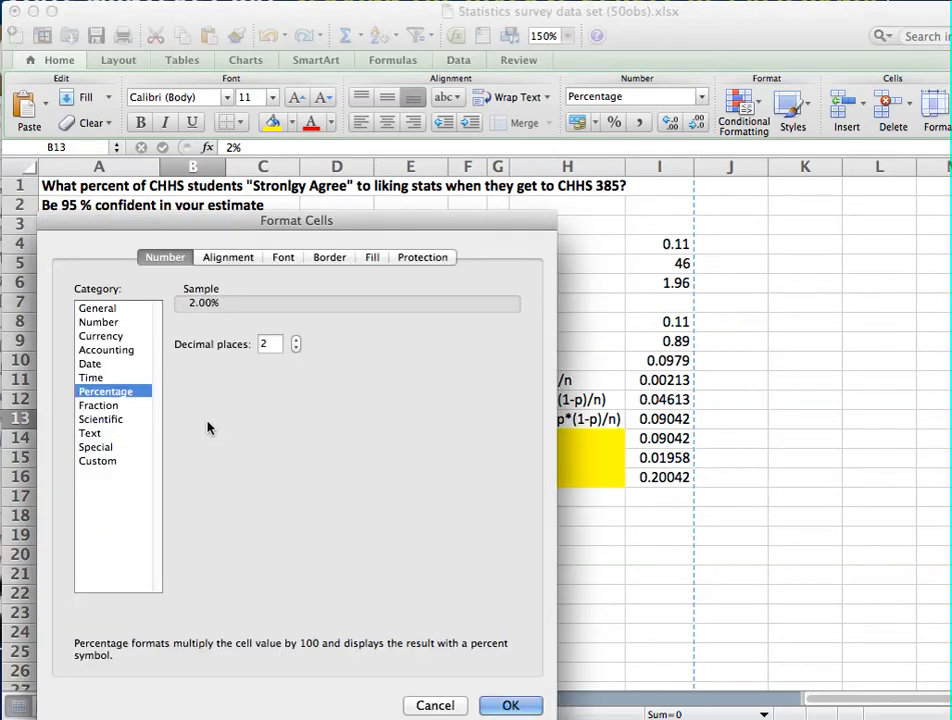
click(113, 324)
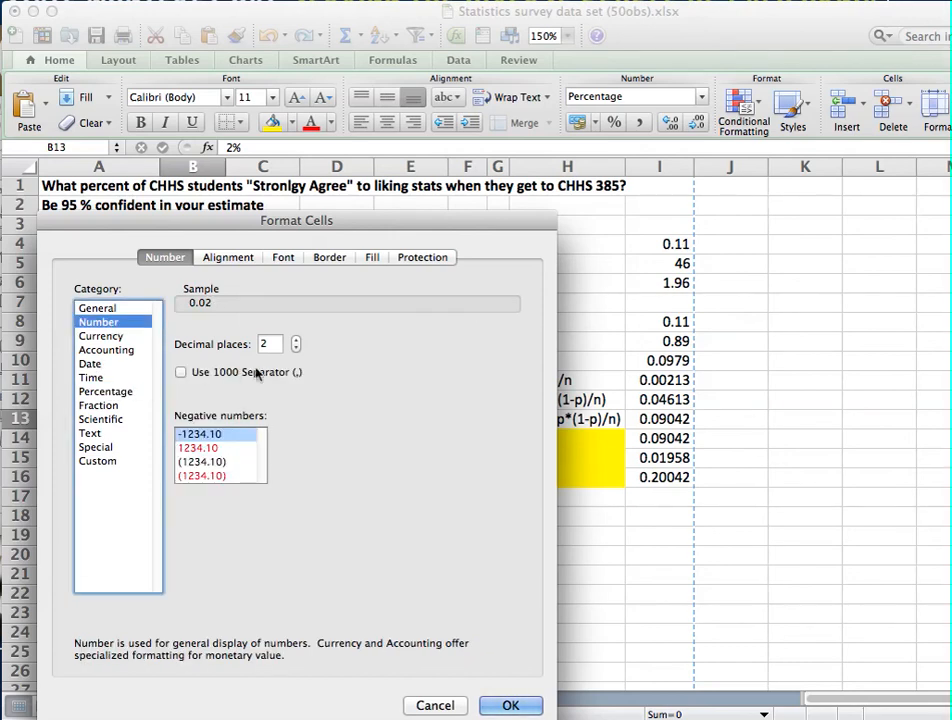
click(511, 706)
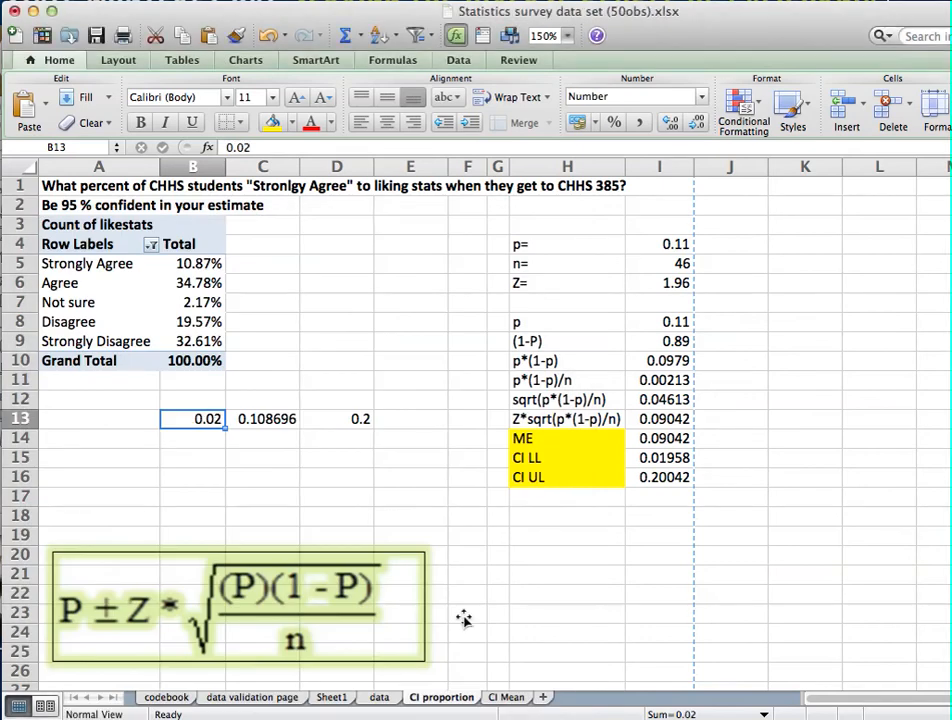
Step: Review the lower limit, sample proportion and upper limit in B13:D13 against the margin of error in I14 and the Z value in I6
click(257, 421)
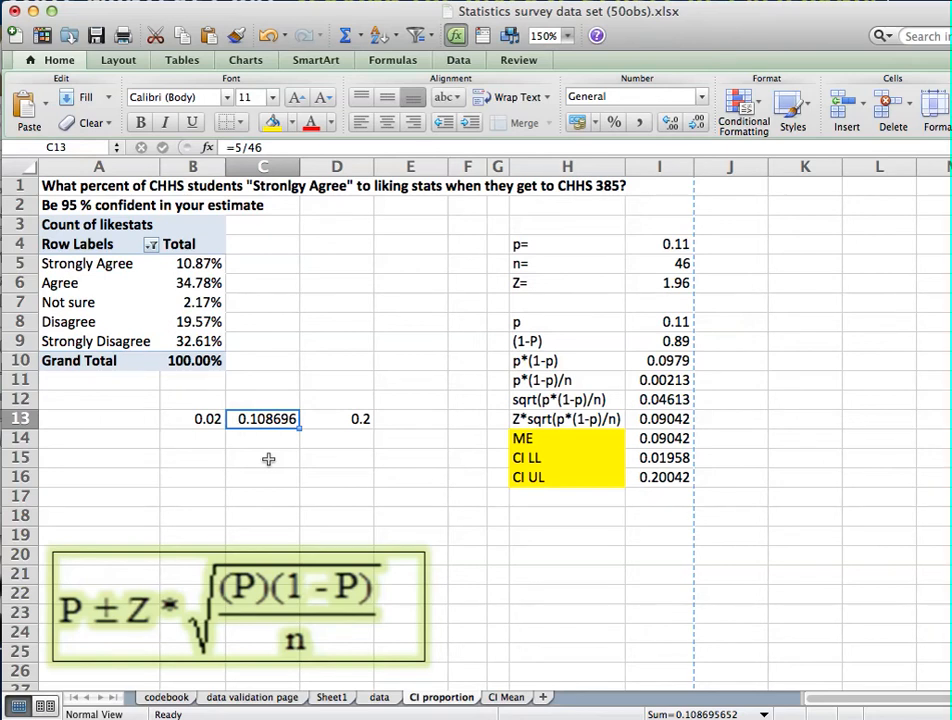
key(Up)
key(Down)
key(Up)
key(Down)
key(Left)
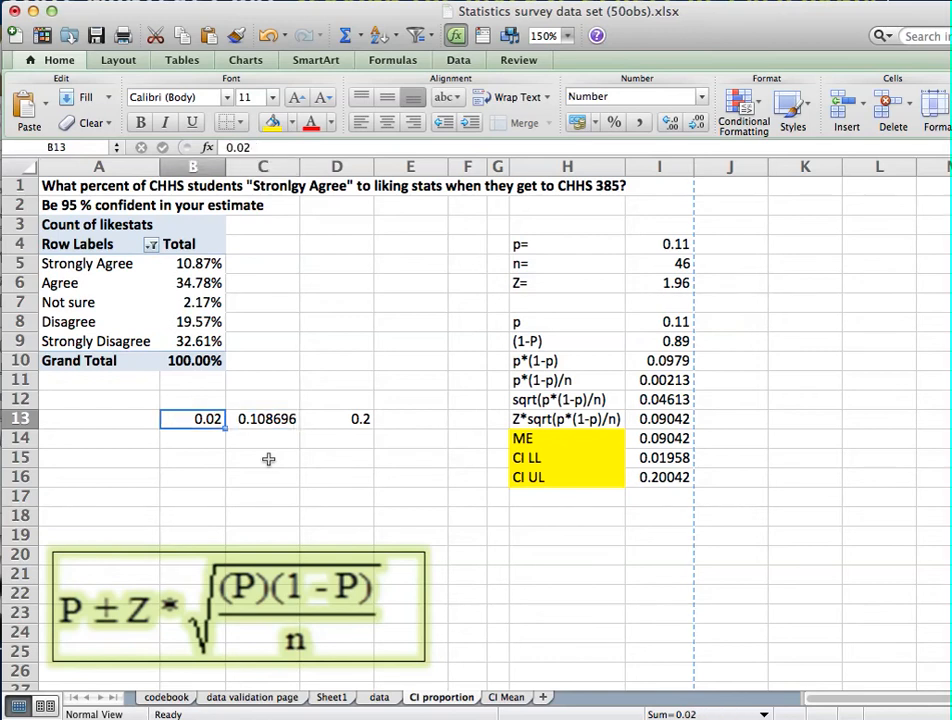
key(Right)
key(Right)
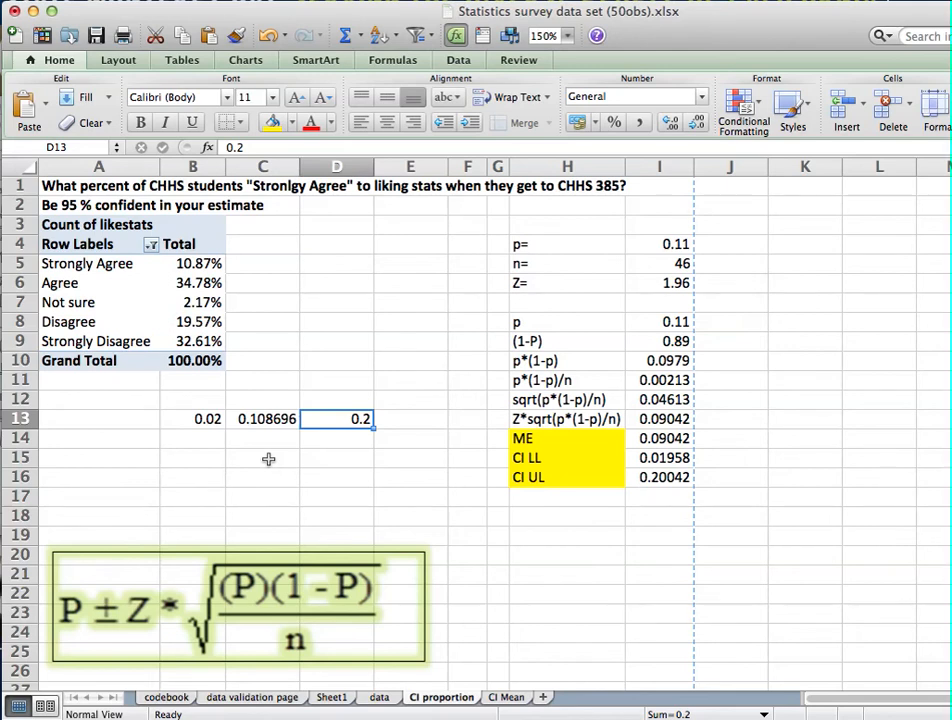
key(Left)
key(Left)
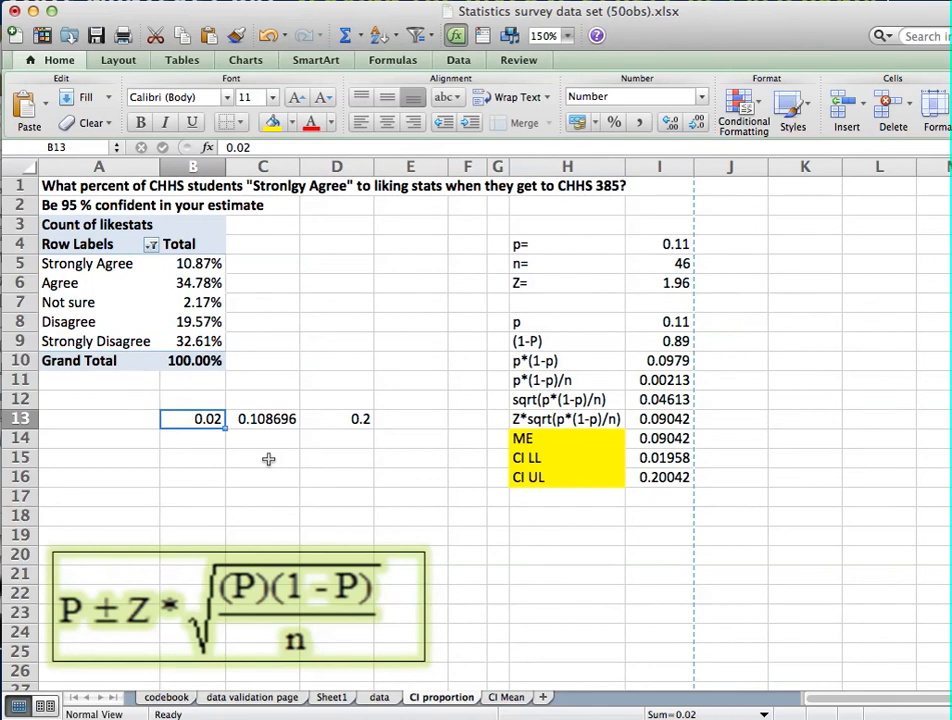
key(Right)
key(Right)
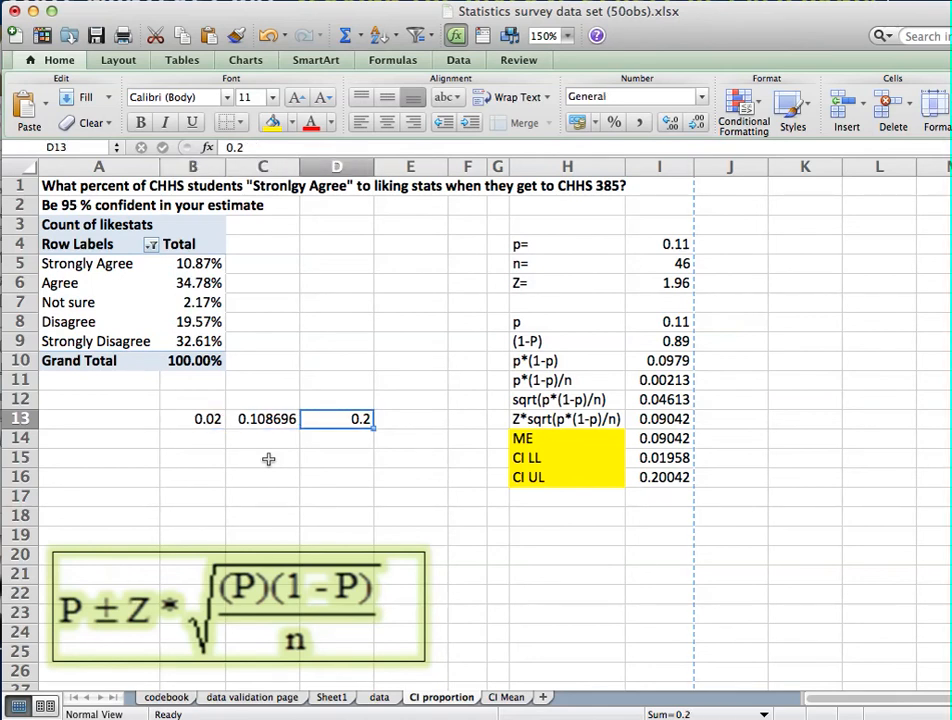
key(Left)
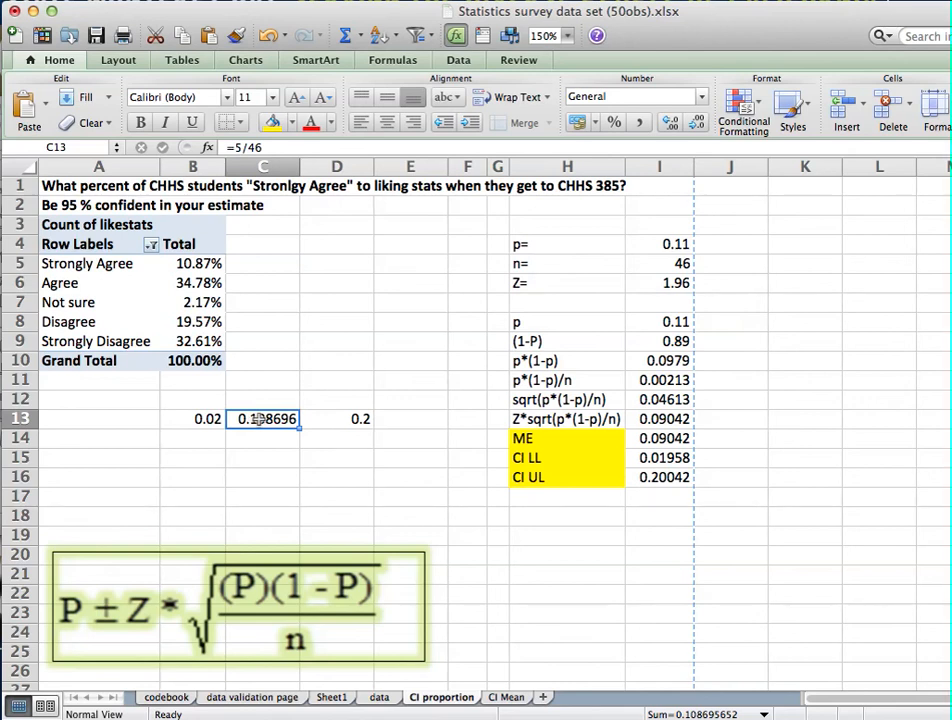
click(670, 438)
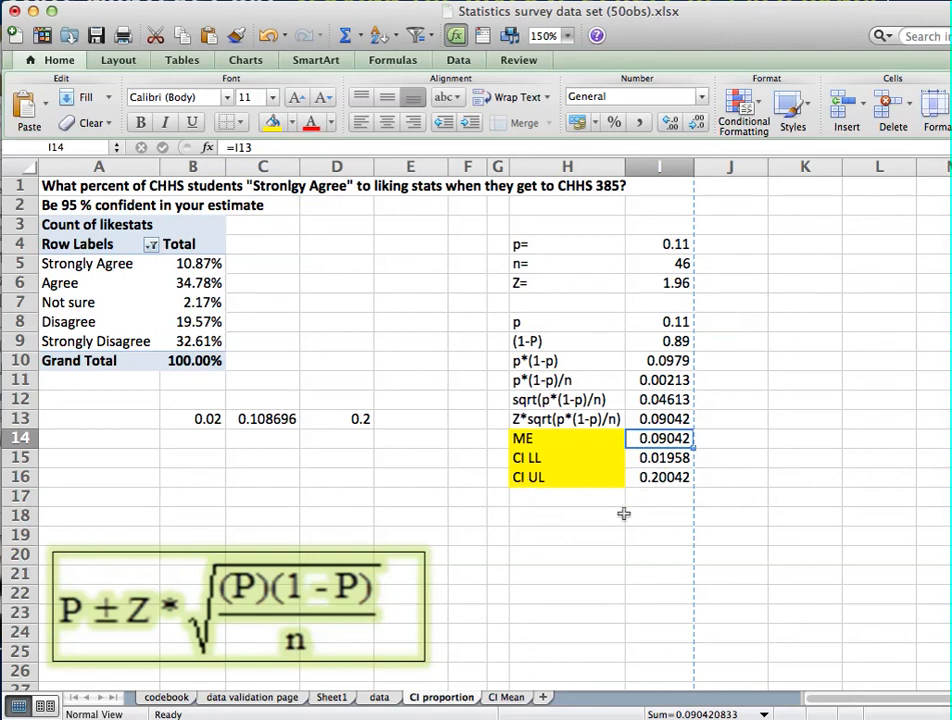
drag(196, 419, 314, 420)
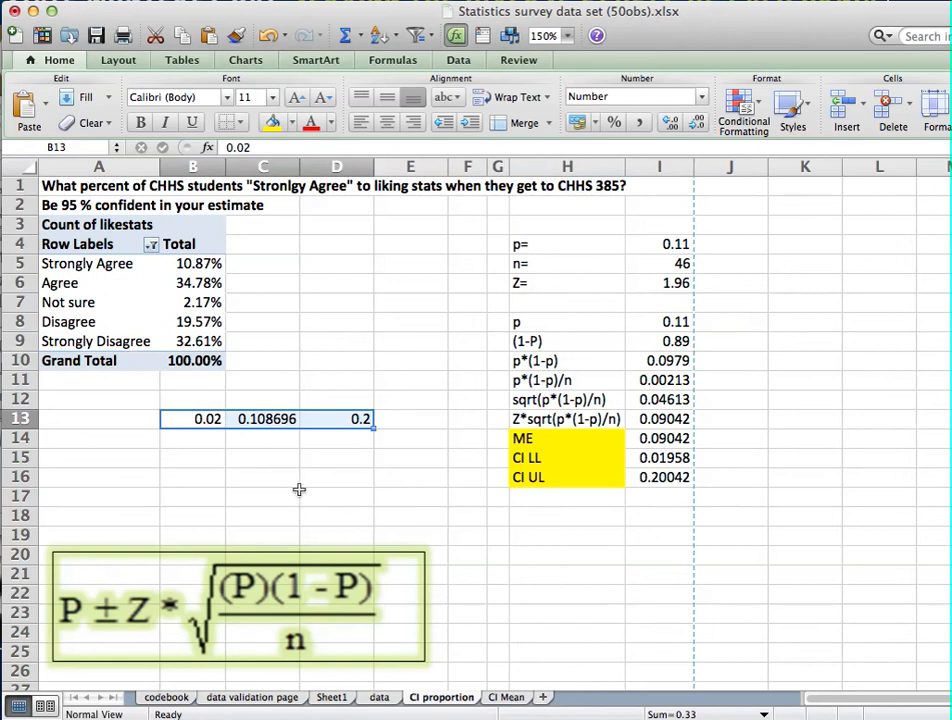
click(265, 419)
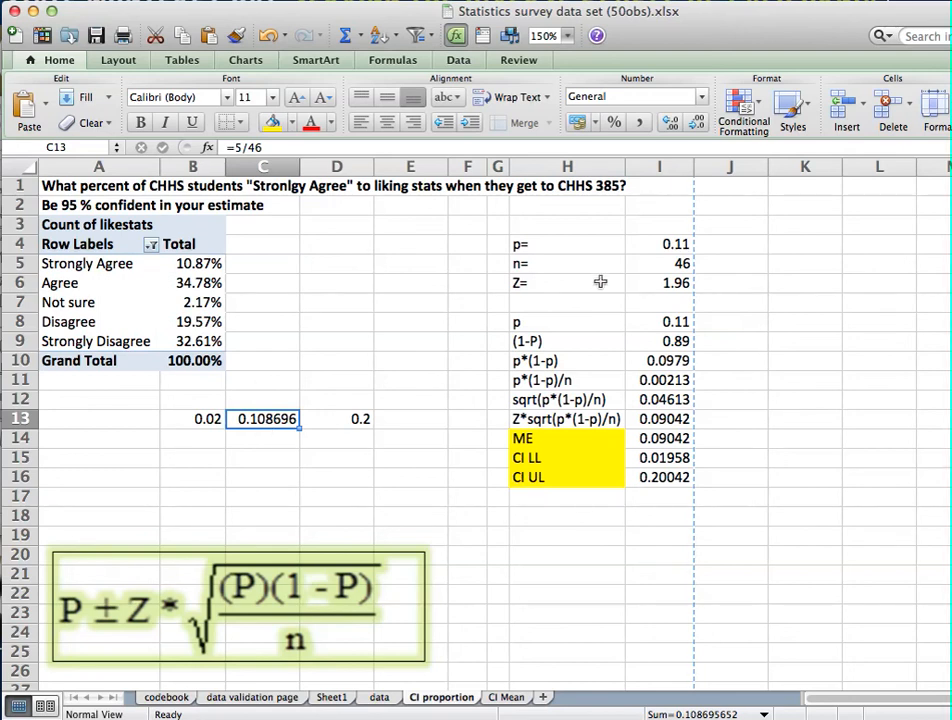
click(665, 283)
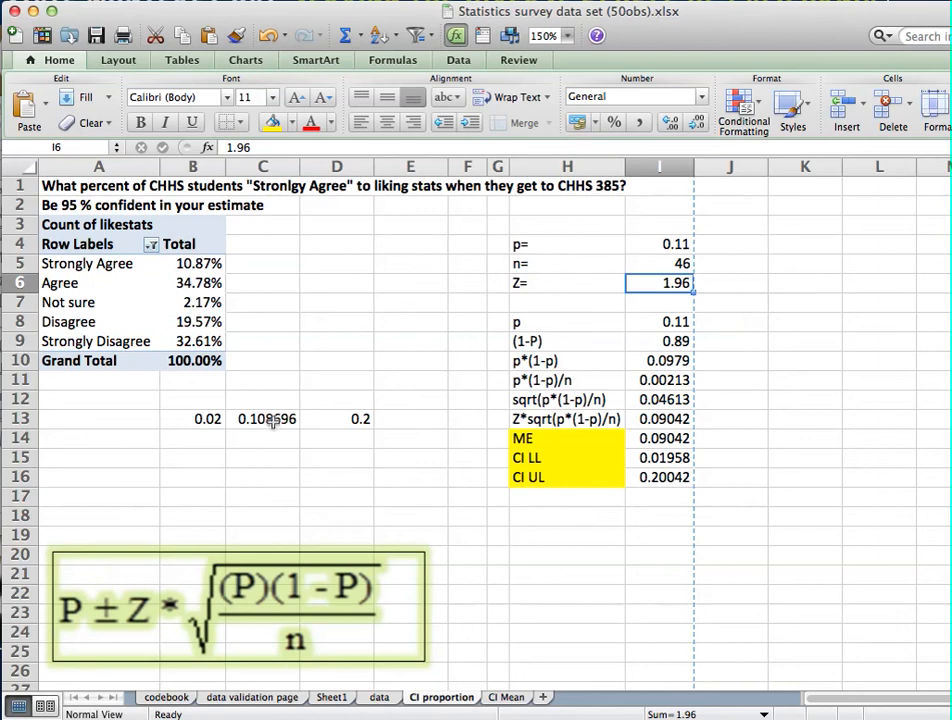
drag(199, 420, 309, 422)
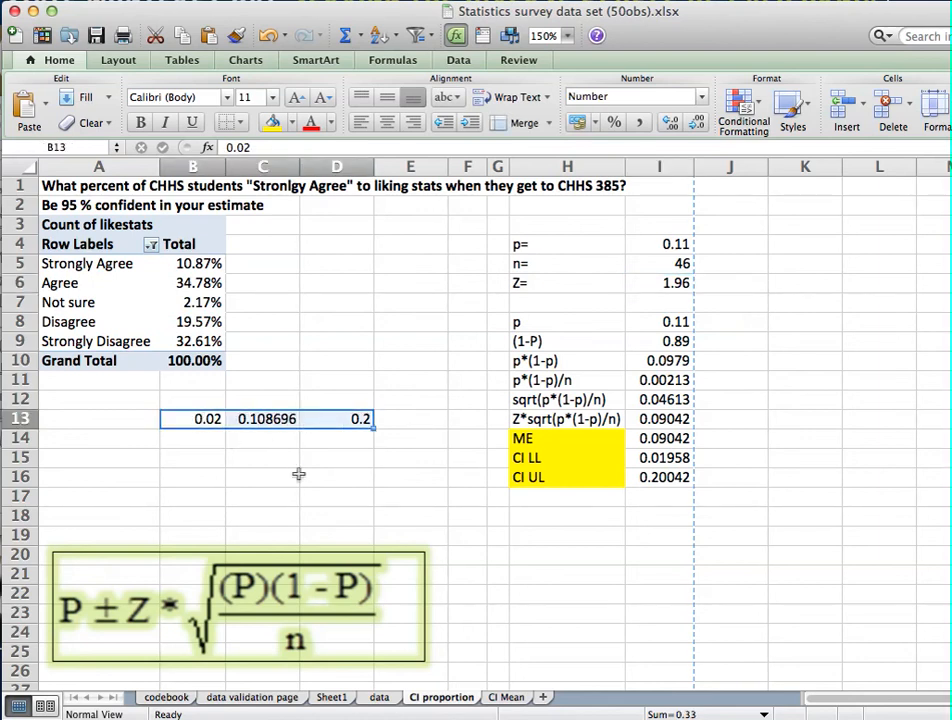